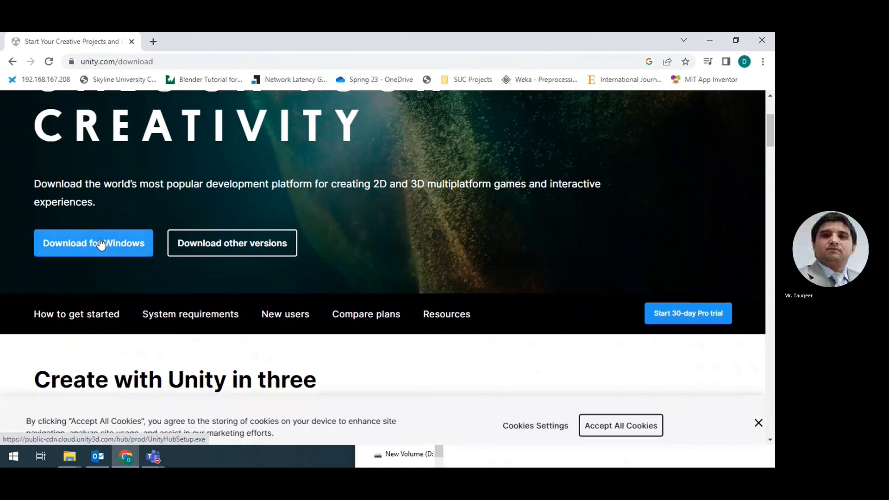
# Step: Read the 'Download the Unity Hub' heading and first-step instructions on unity.com/download
pyautogui.scroll(3, 100, 242)
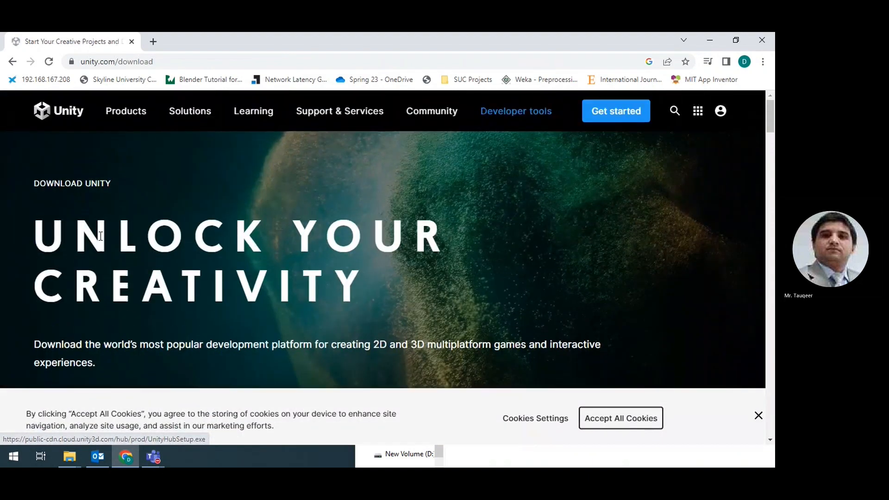
pyautogui.click(126, 62)
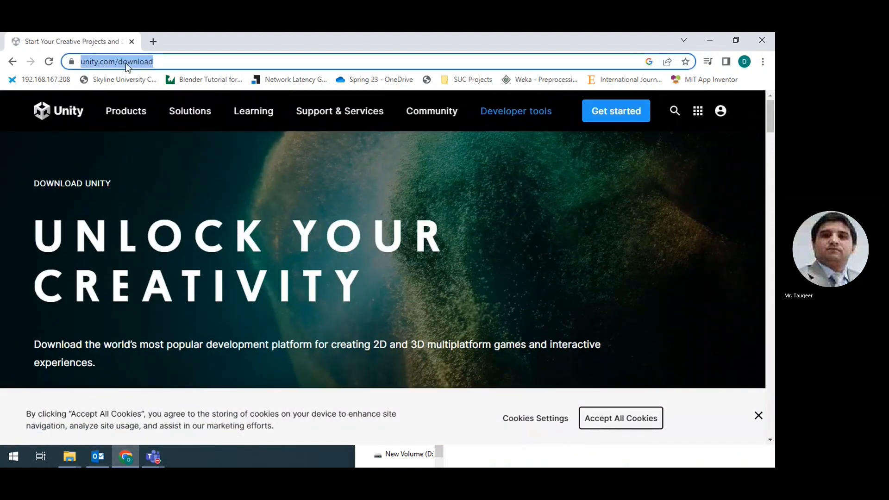
pyautogui.scroll(-9, 351, 370)
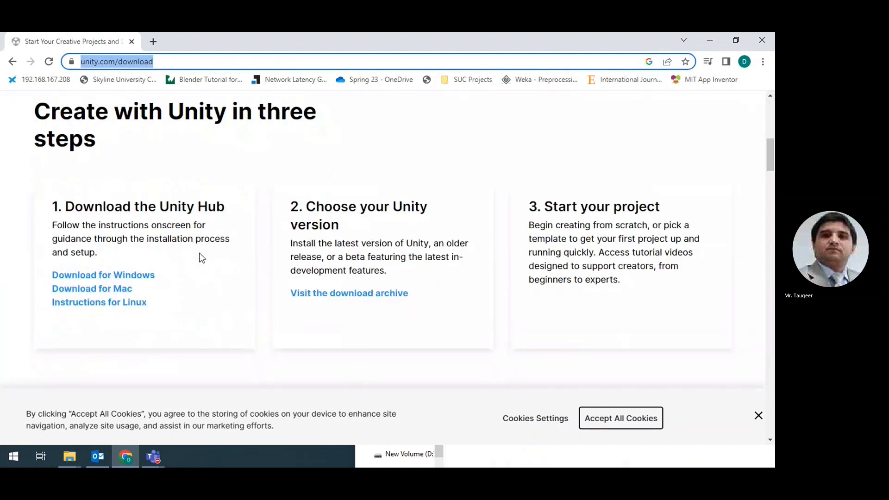
pyautogui.moveTo(68, 203); pyautogui.dragTo(229, 210)
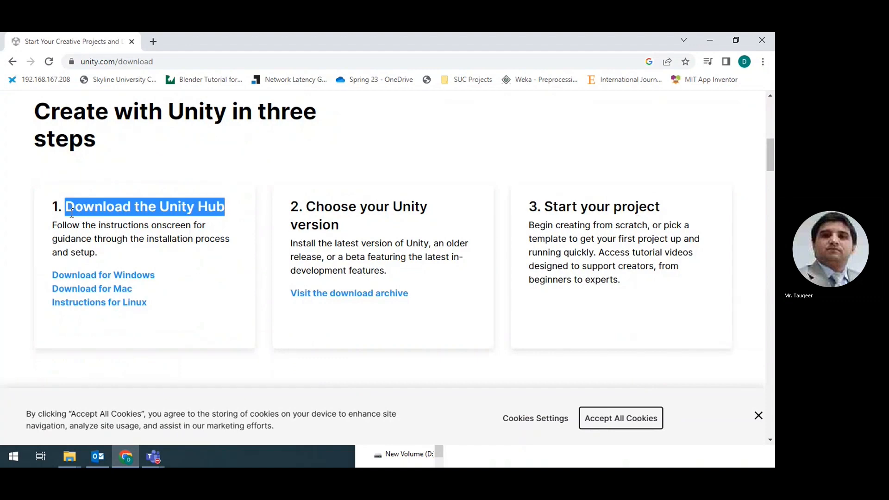
pyautogui.moveTo(51, 206); pyautogui.dragTo(128, 254)
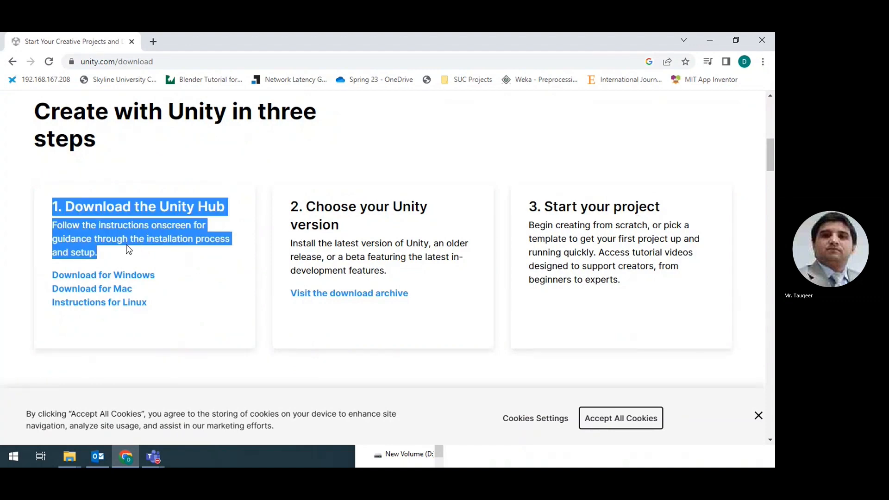
# Step: Download UnityHubSetup.exe for Windows and dismiss the cookie notice
pyautogui.click(127, 251)
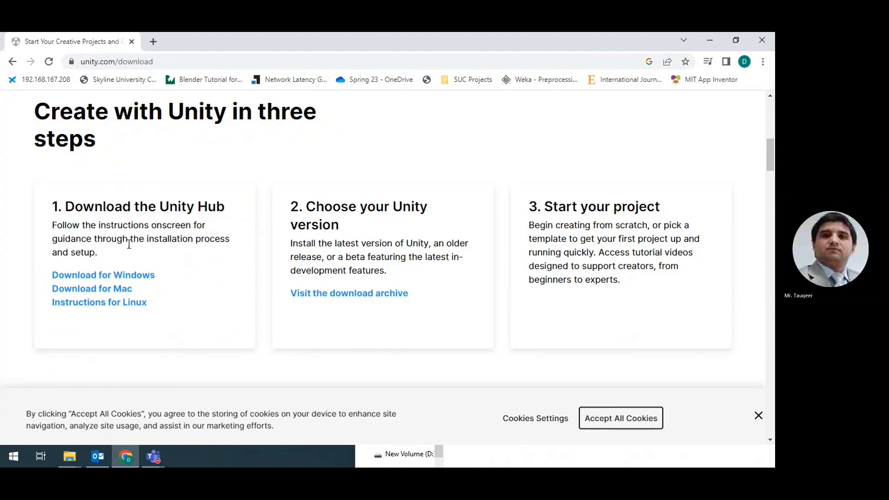
pyautogui.click(126, 278)
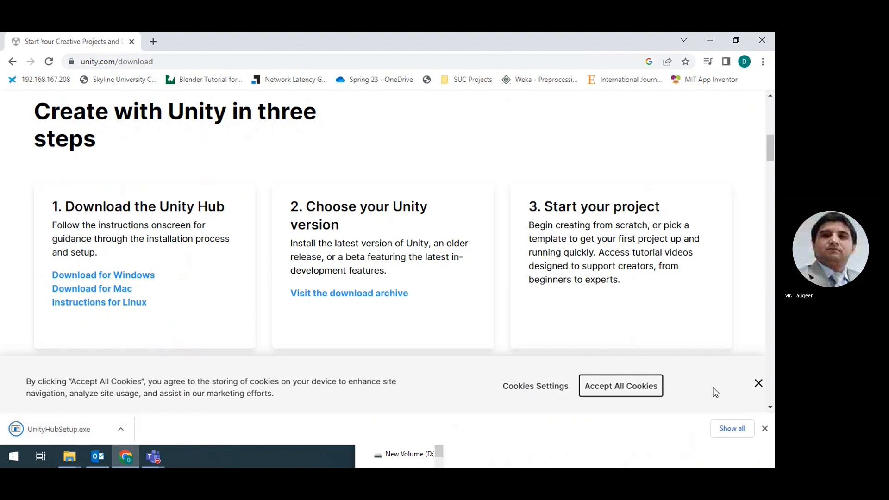
pyautogui.click(758, 384)
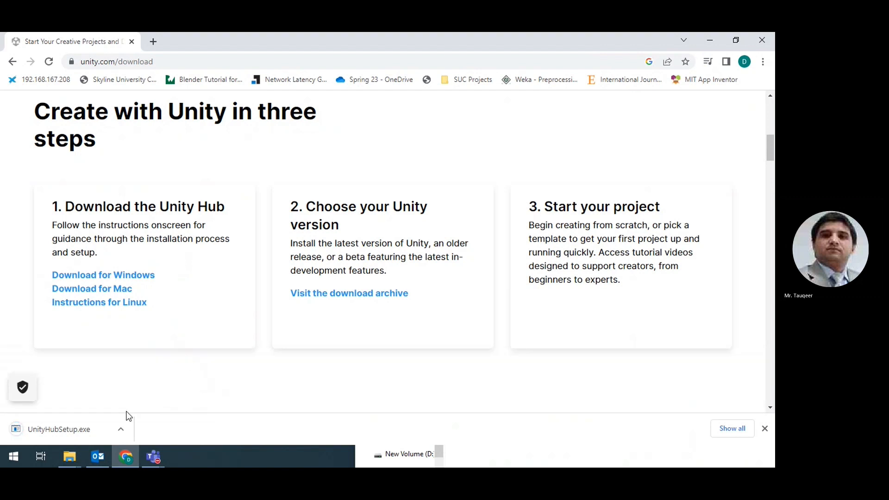
# Step: Install Unity Hub 3.4.1 into C:\Program Files\Unity Hub and launch it
pyautogui.click(54, 425)
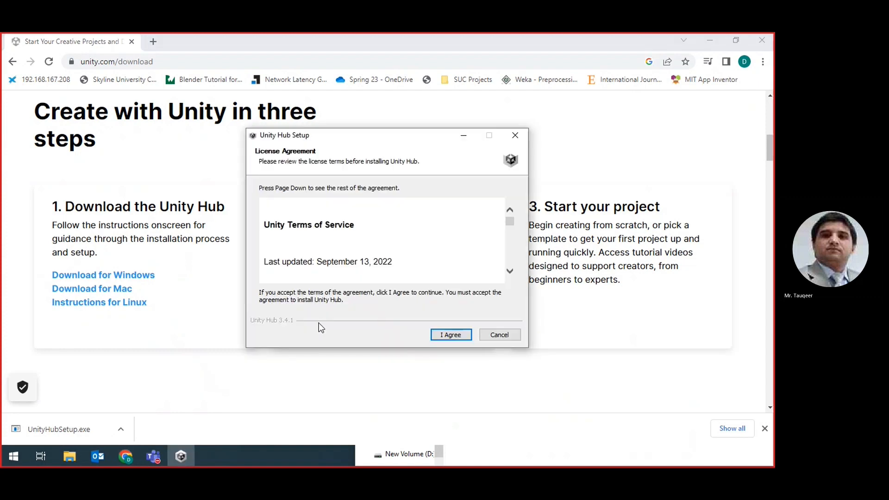
pyautogui.click(442, 335)
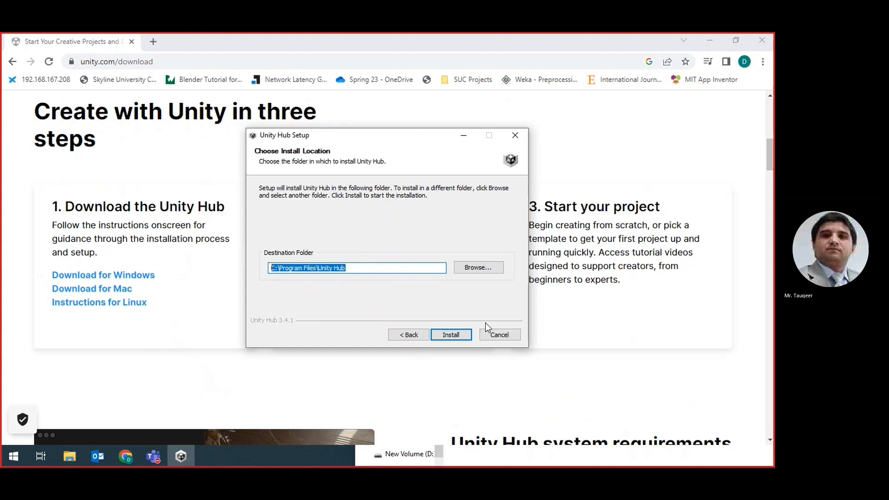
pyautogui.click(454, 337)
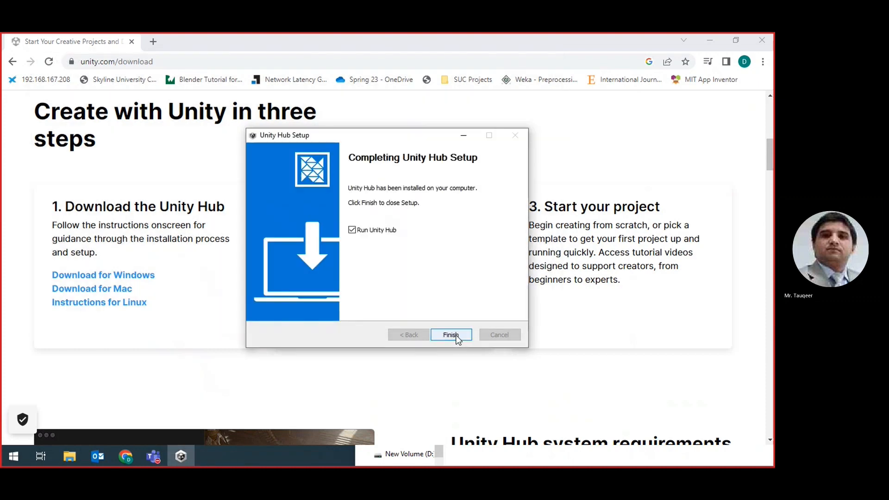
pyautogui.click(451, 335)
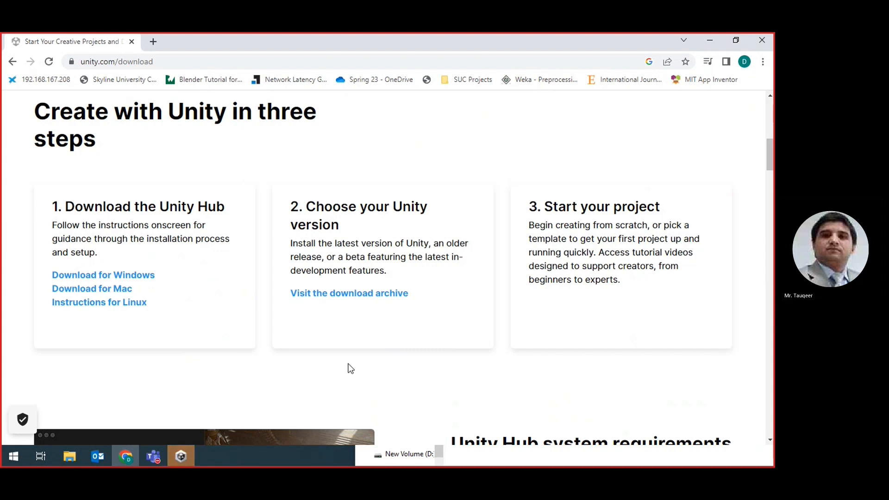
pyautogui.click(180, 456)
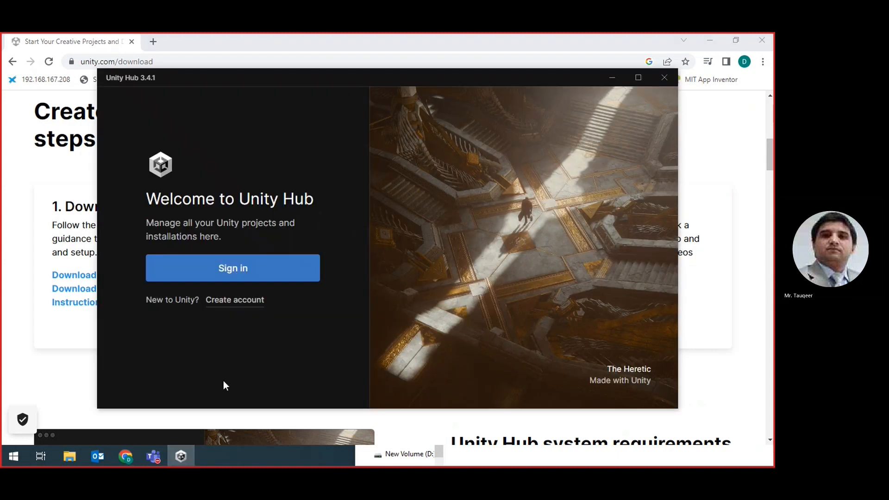
# Step: Open the Create a Unity ID registration page from Unity Hub's sign-in options
pyautogui.click(258, 272)
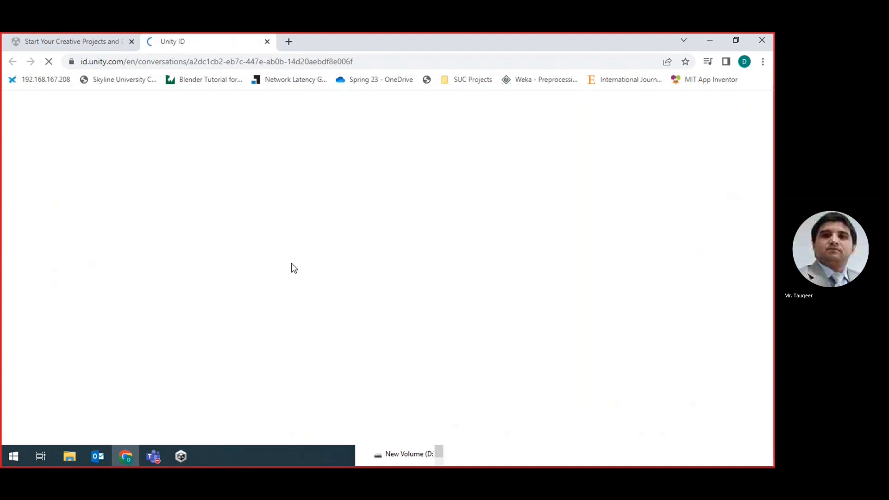
pyautogui.click(181, 457)
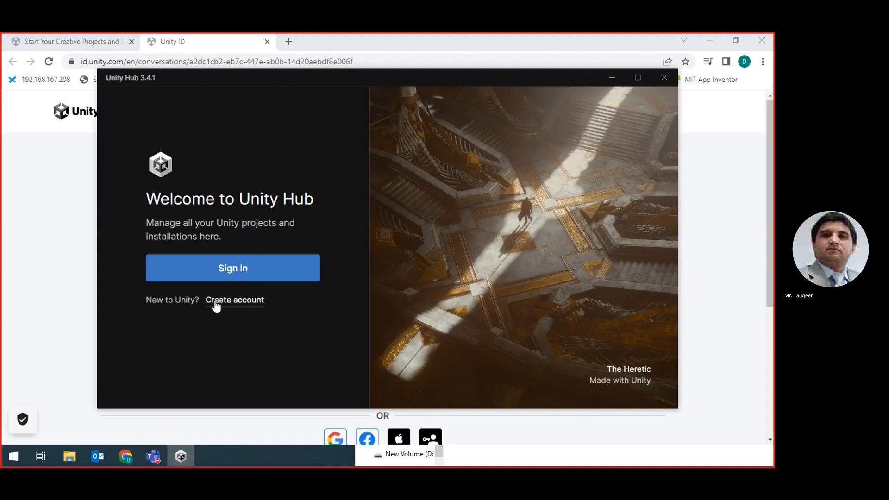
pyautogui.click(244, 305)
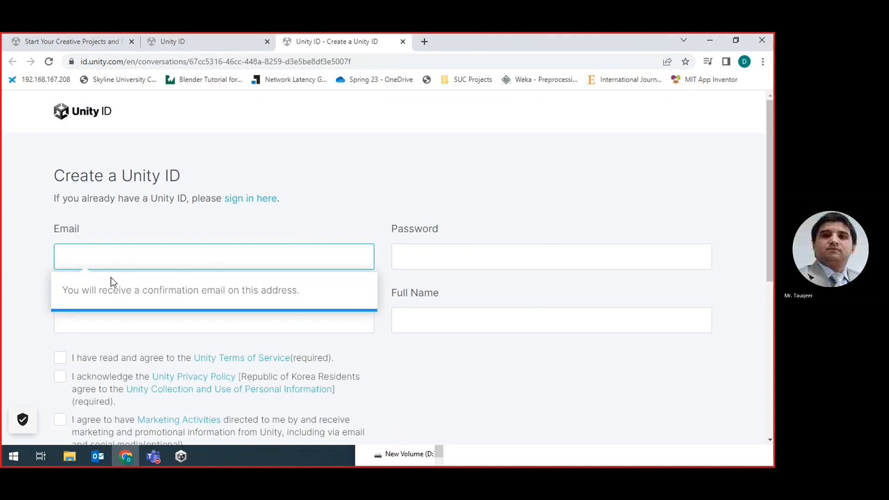
# Step: Look over the registration form's email, password, username and full name fields
pyautogui.click(105, 290)
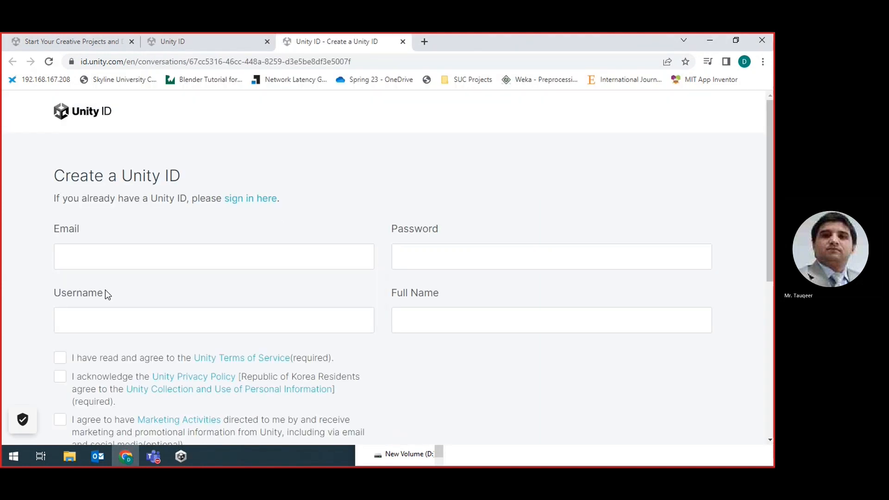
pyautogui.click(95, 258)
pyautogui.click(420, 254)
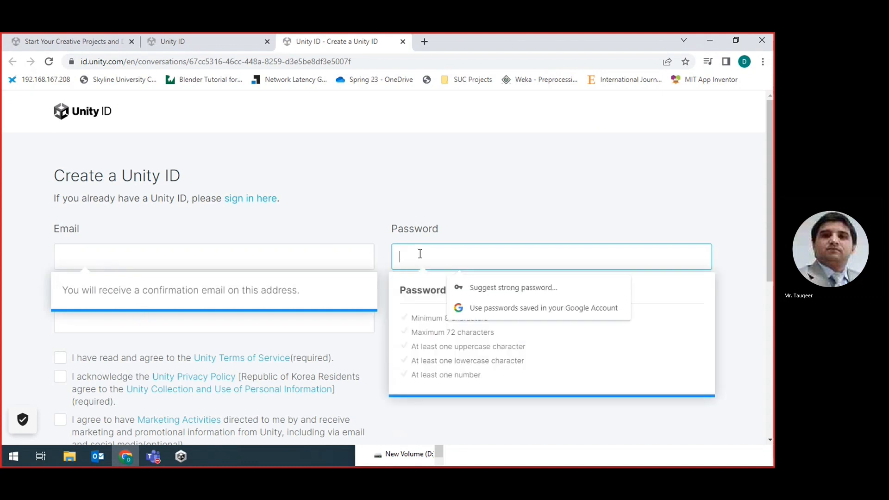
pyautogui.click(157, 320)
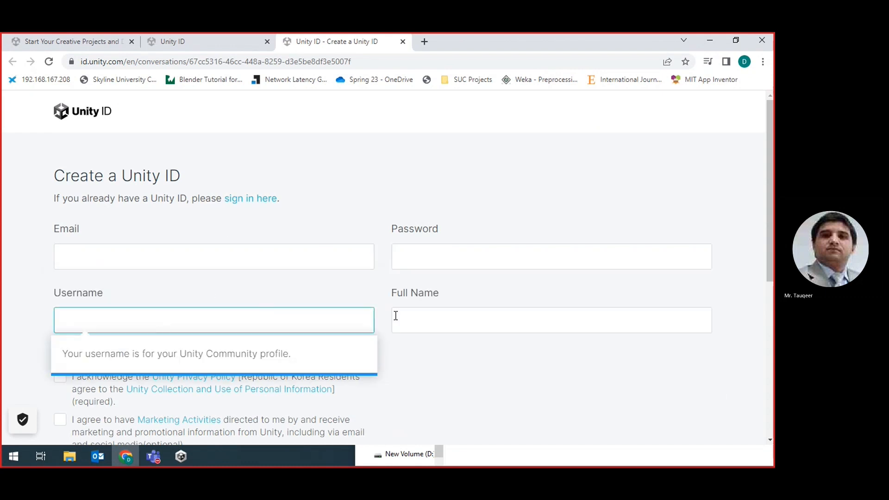
pyautogui.click(396, 316)
pyautogui.scroll(-2, 69, 361)
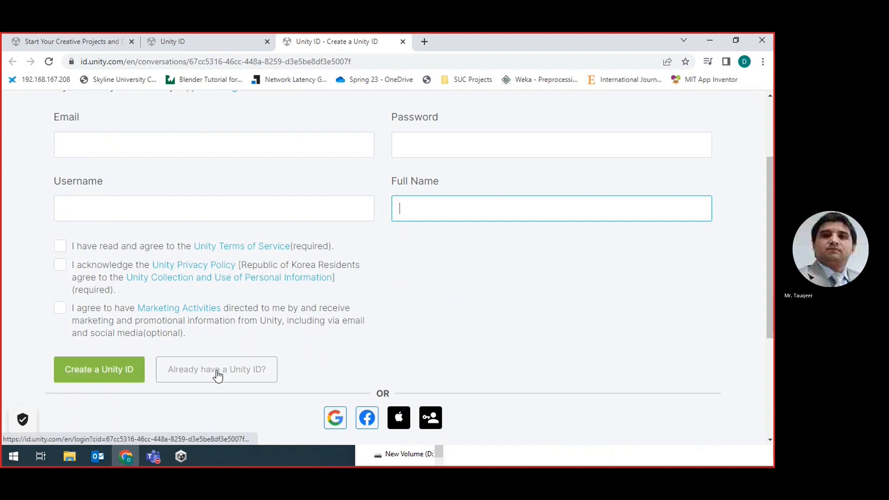
# Step: Switch to the existing-account form and sign in with the account e-mail and password
pyautogui.click(198, 375)
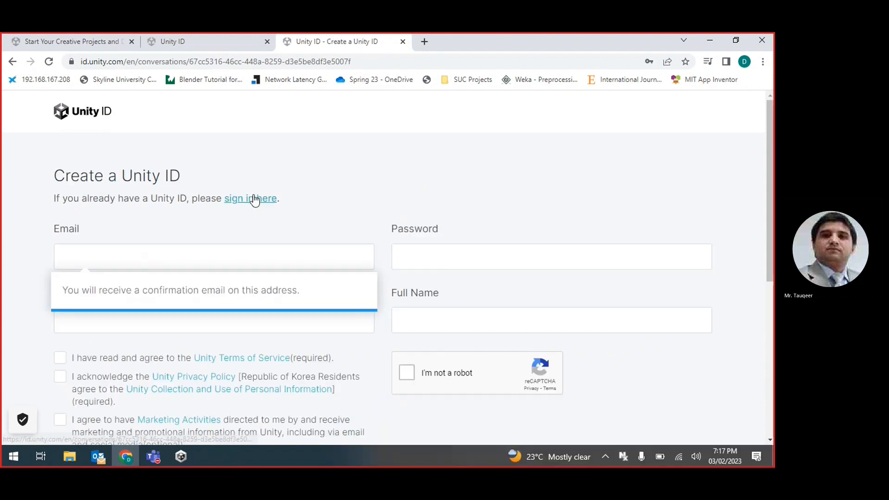
pyautogui.click(255, 198)
pyautogui.click(155, 275)
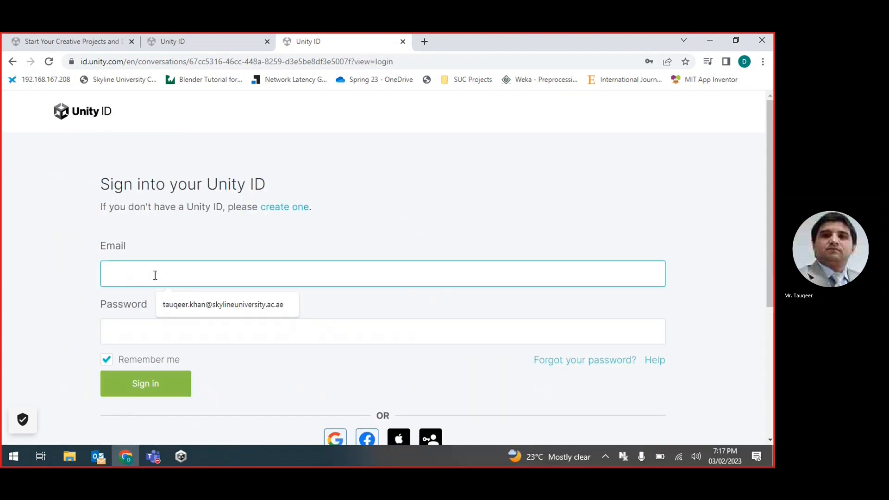
pyautogui.click(200, 305)
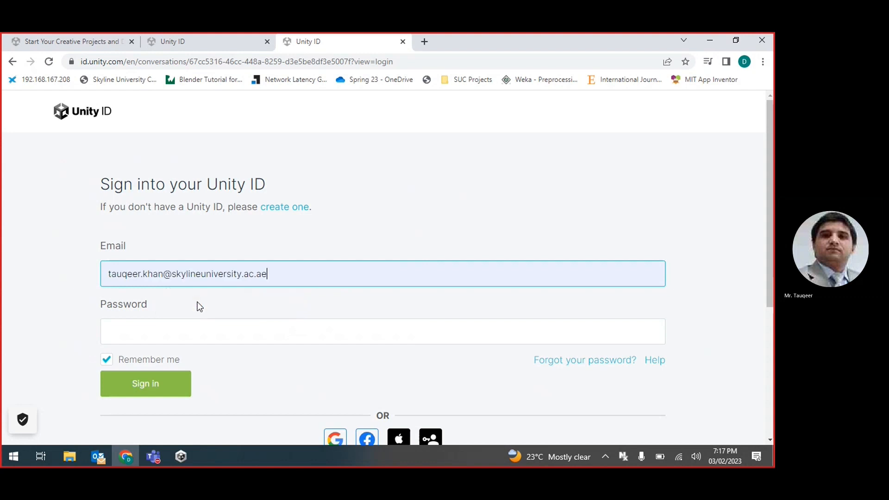
pyautogui.click(134, 335)
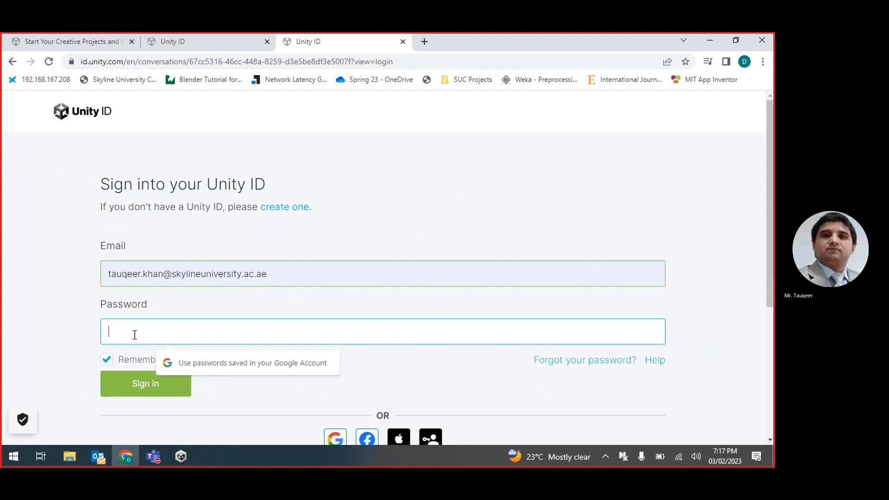
pyautogui.write('••••••')
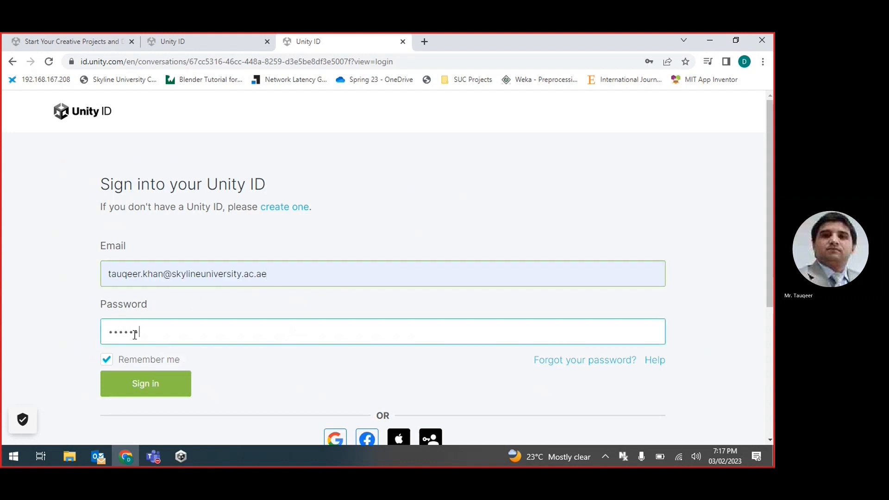
pyautogui.write('••••')
pyautogui.click(141, 385)
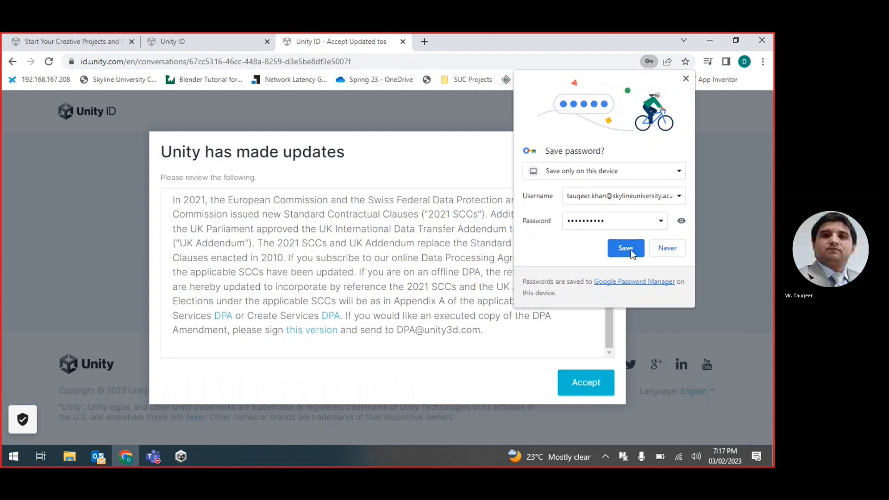
# Step: Save the Unity account password in Chrome
pyautogui.click(625, 249)
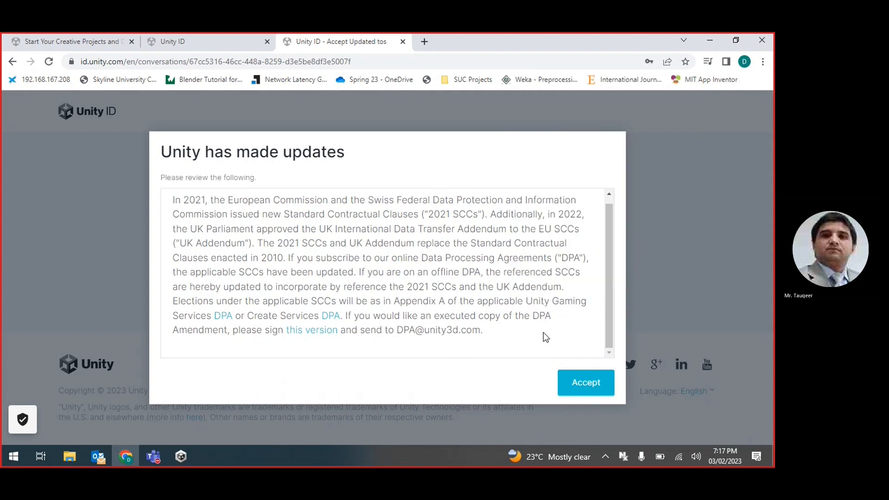
pyautogui.scroll(1, 544, 332)
pyautogui.scroll(-1, 543, 332)
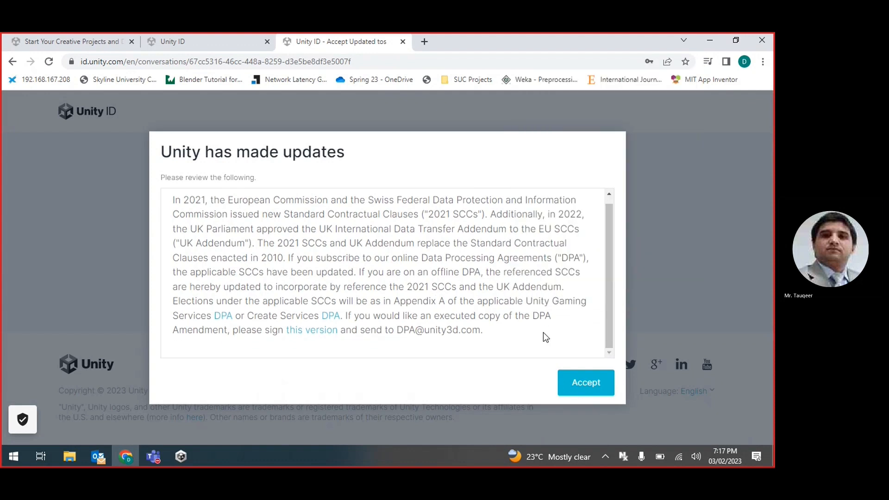
# Step: Accept Unity's updated terms and start signing in from Unity Hub
pyautogui.click(588, 392)
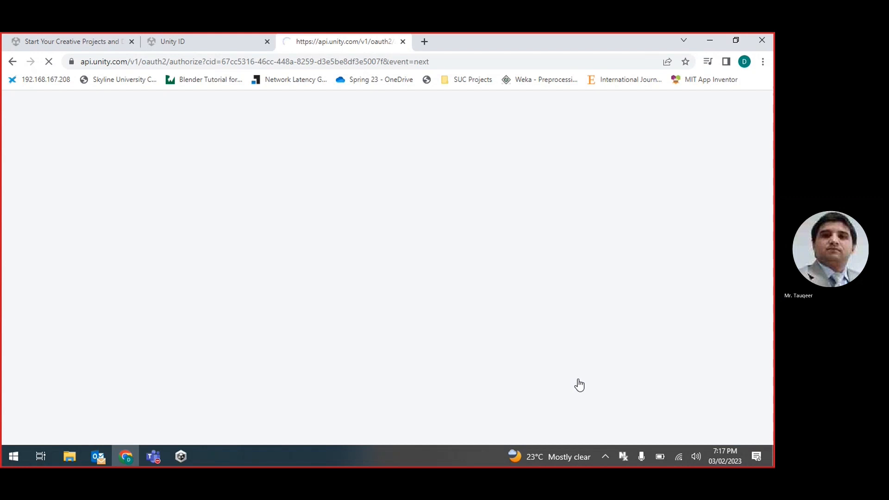
pyautogui.click(180, 457)
pyautogui.click(236, 267)
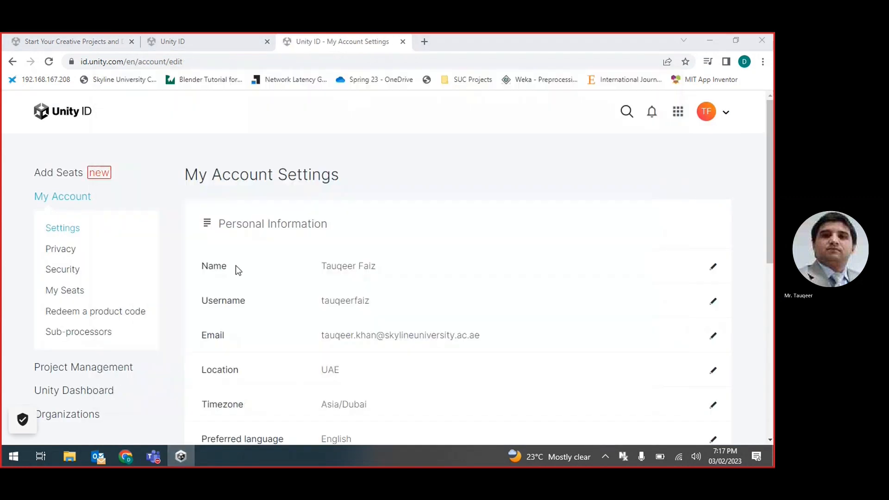
# Step: Allow api.unity.com to always open Unity Hub links in Chrome's prompt
pyautogui.click(181, 457)
pyautogui.click(181, 457)
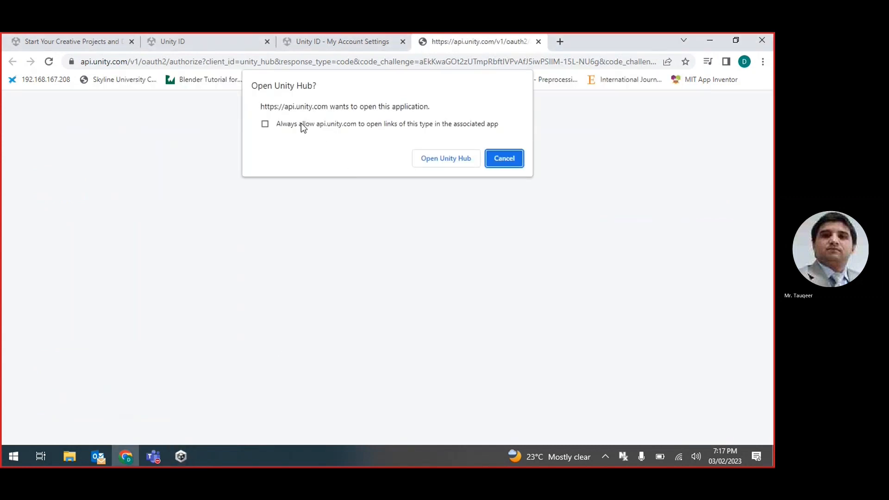
pyautogui.click(298, 124)
# Step: Hand sign-in to Unity Hub and install the 2021.3.18f1 LTS editor under a free Personal license
pyautogui.click(448, 158)
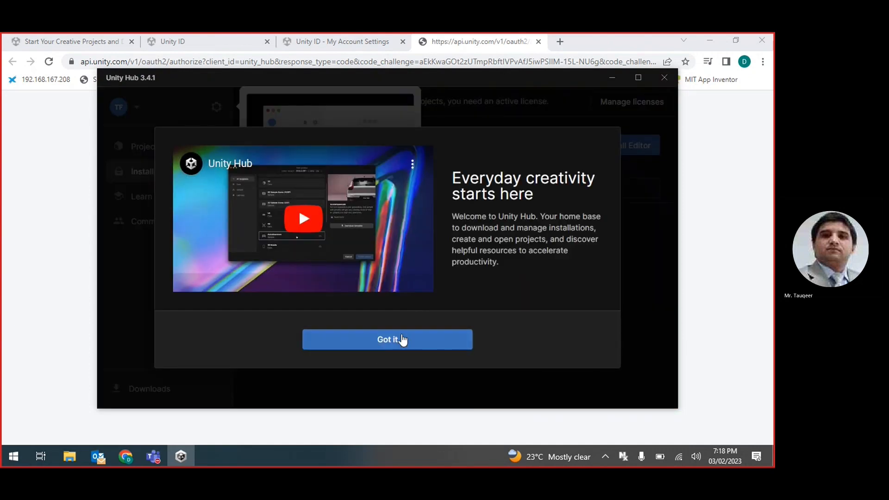
pyautogui.click(393, 341)
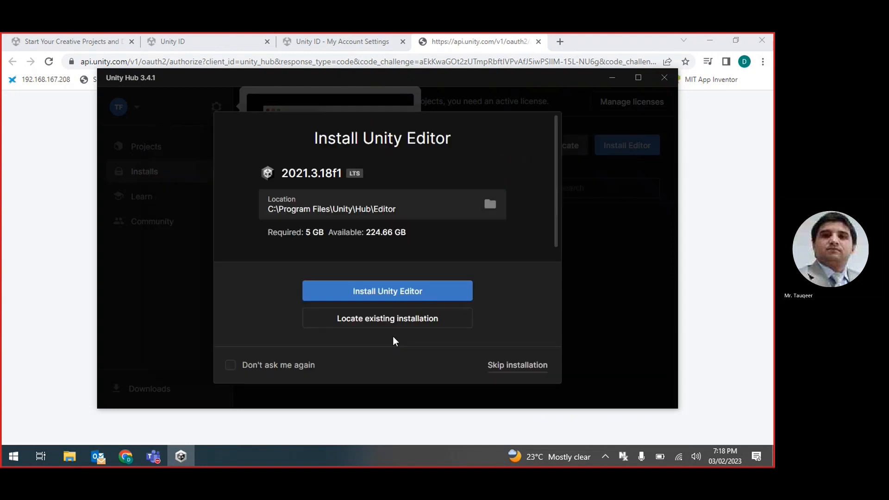
pyautogui.click(371, 292)
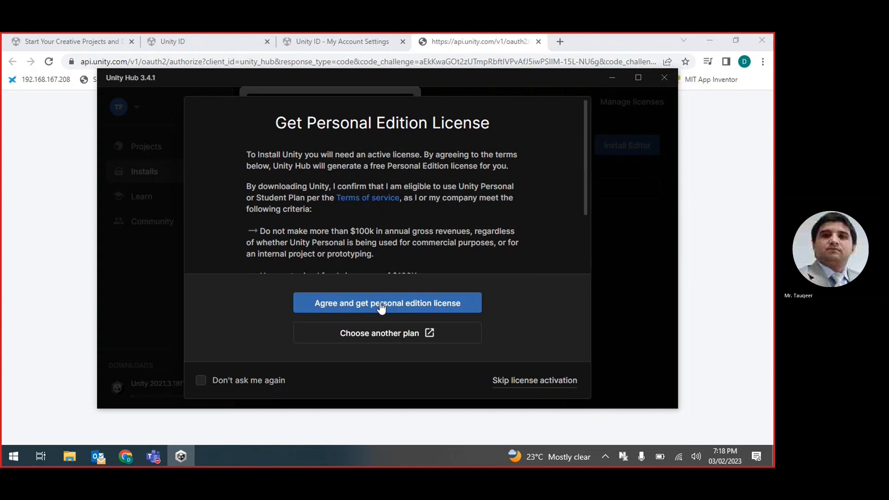
pyautogui.click(381, 306)
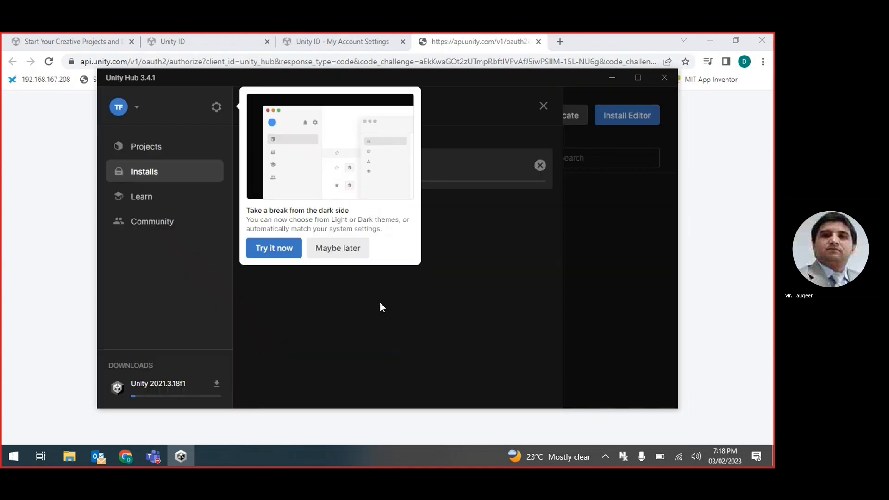
# Step: Choose Maybe later on the dark-theme suggestion to reveal the Downloads panel
pyautogui.click(344, 248)
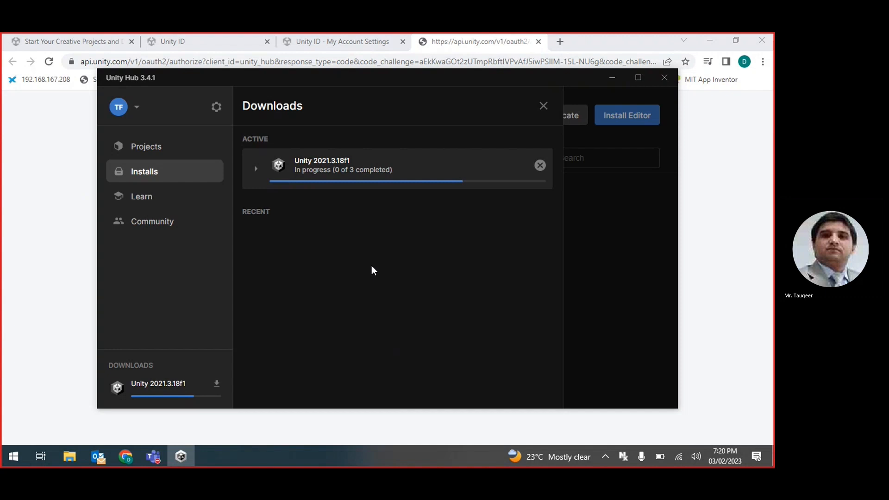
pyautogui.click(256, 170)
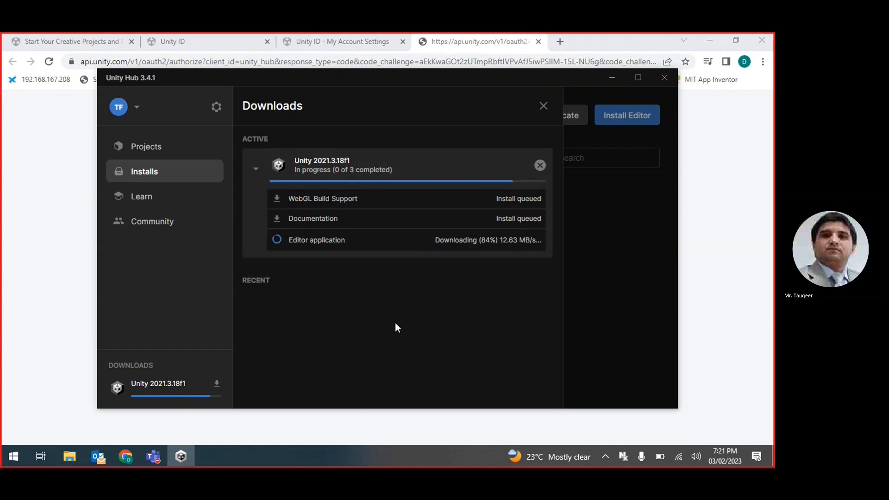
pyautogui.click(255, 169)
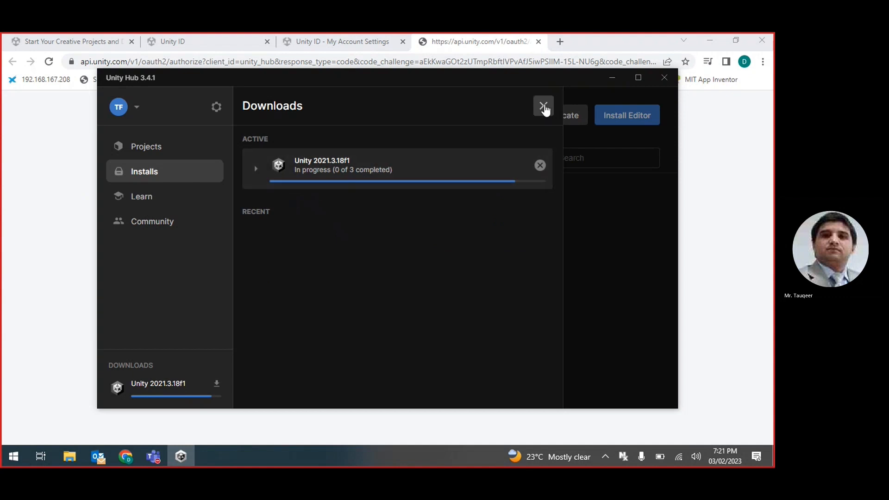
# Step: Close the Downloads panel, look over the available editor versions, and return to Installs
pyautogui.click(545, 107)
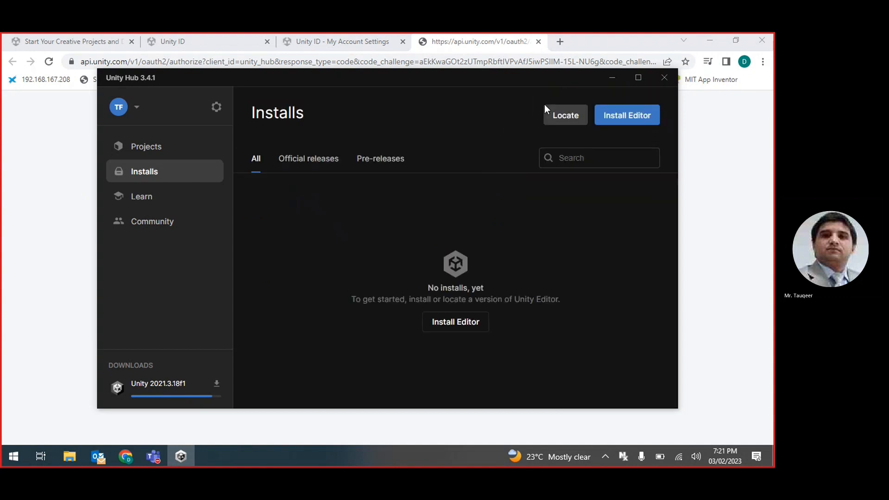
pyautogui.click(633, 122)
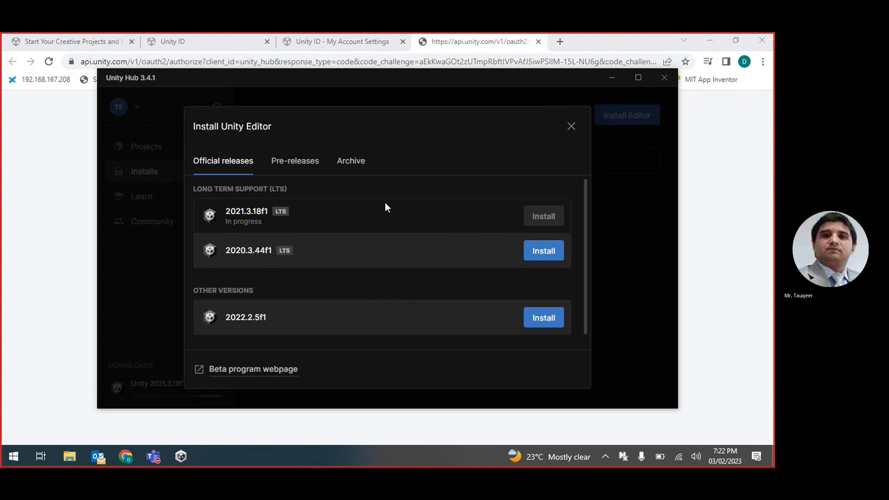
pyautogui.click(569, 126)
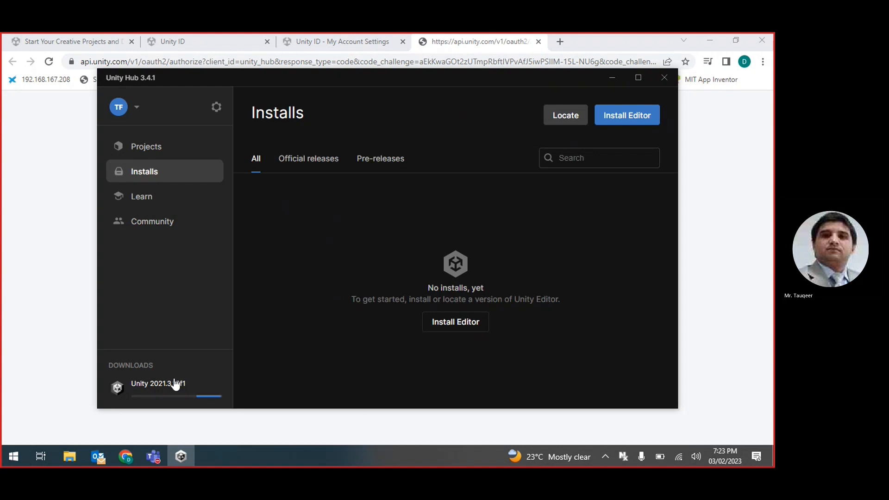
# Step: Check each component's progress in the 2021.3.18f1 download, then open a new Chrome tab
pyautogui.click(198, 383)
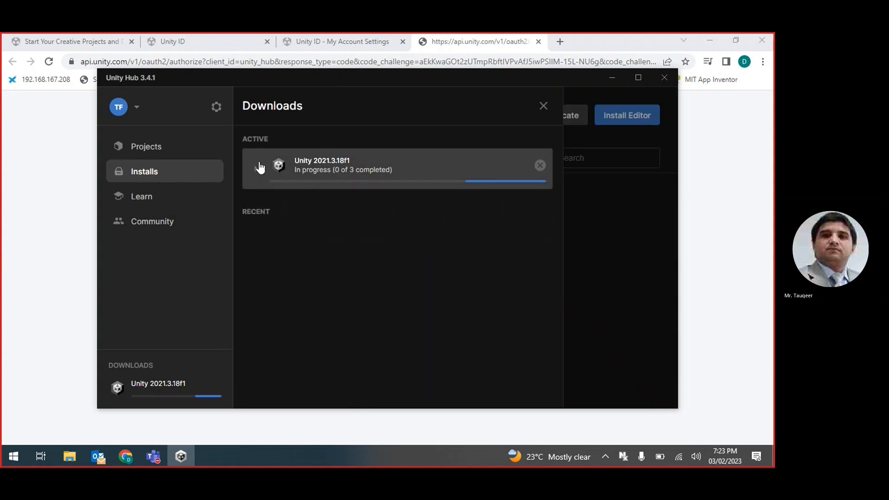
pyautogui.click(258, 168)
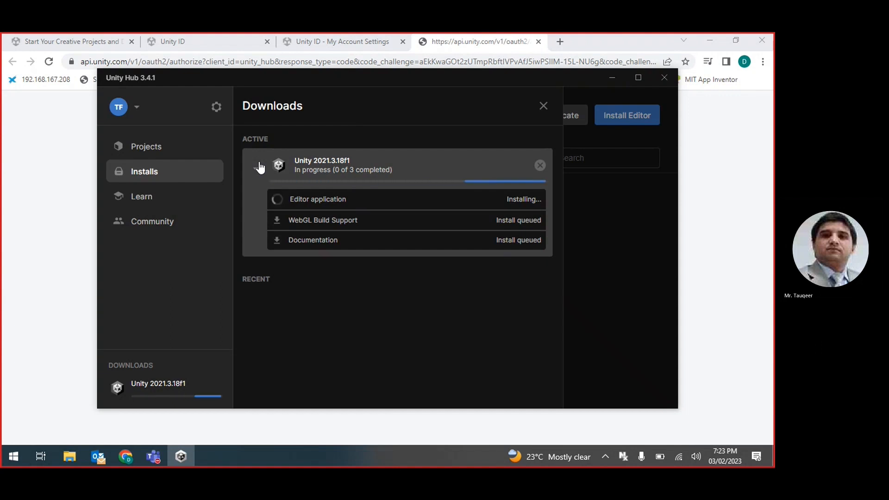
pyautogui.click(560, 41)
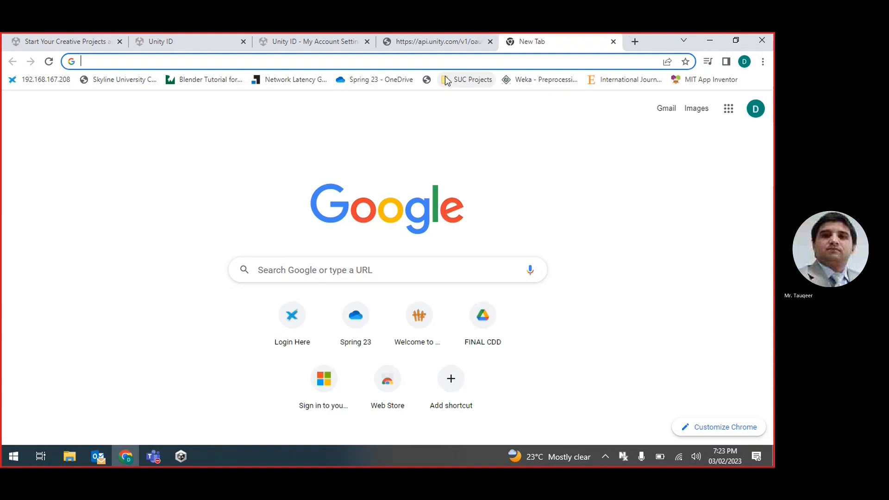
# Step: Search Google for 'visual studio community', fixing the mistyped ending of the query
pyautogui.write('visual')
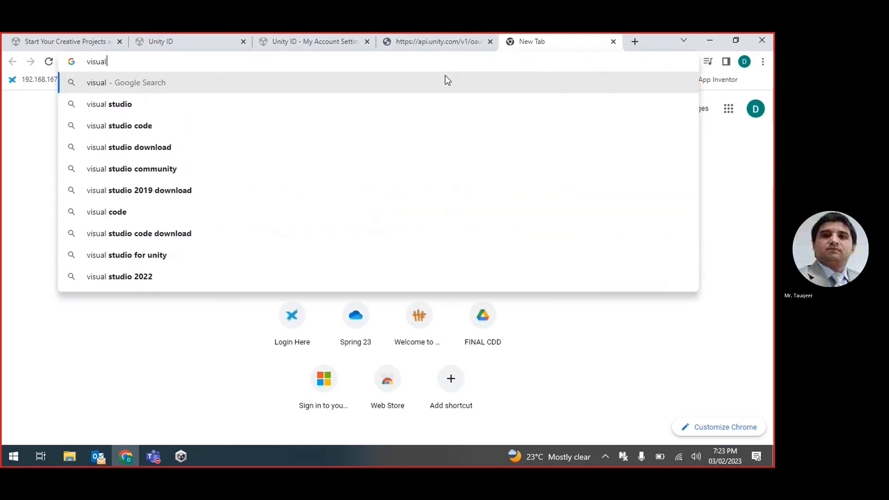
pyautogui.write(' studio do')
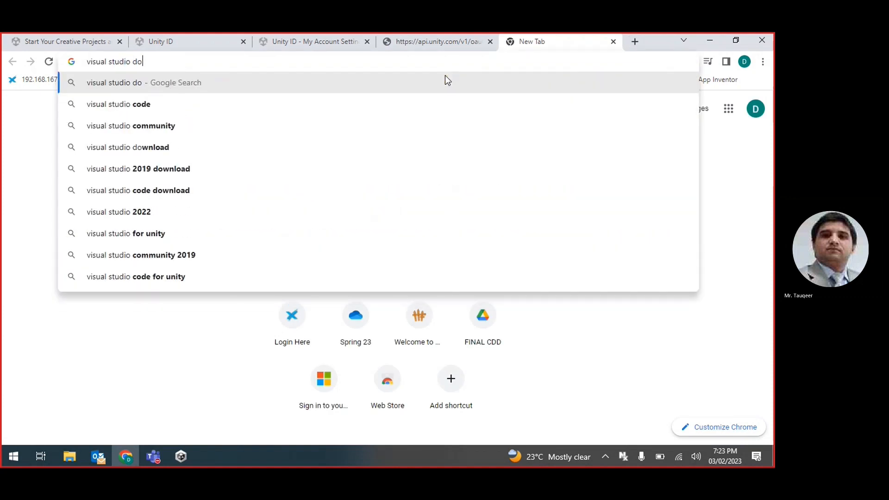
pyautogui.press('BackSpace')
pyautogui.press('BackSpace')
pyautogui.write('co')
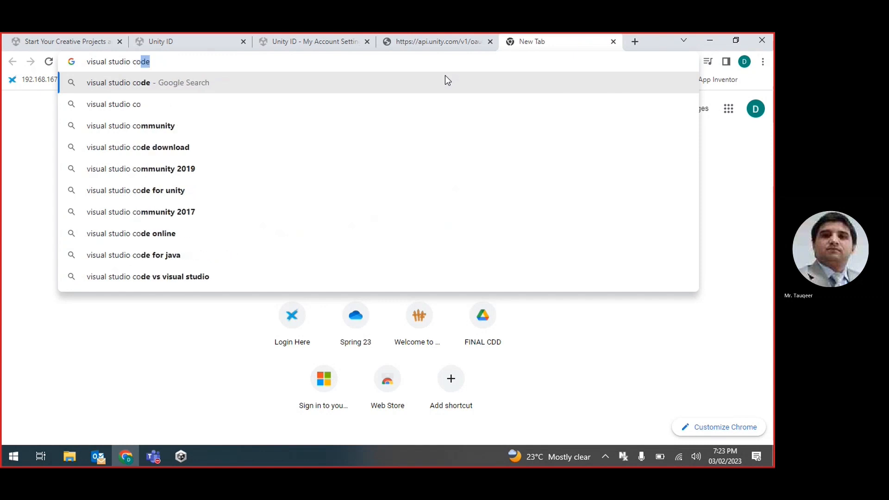
pyautogui.write('mm')
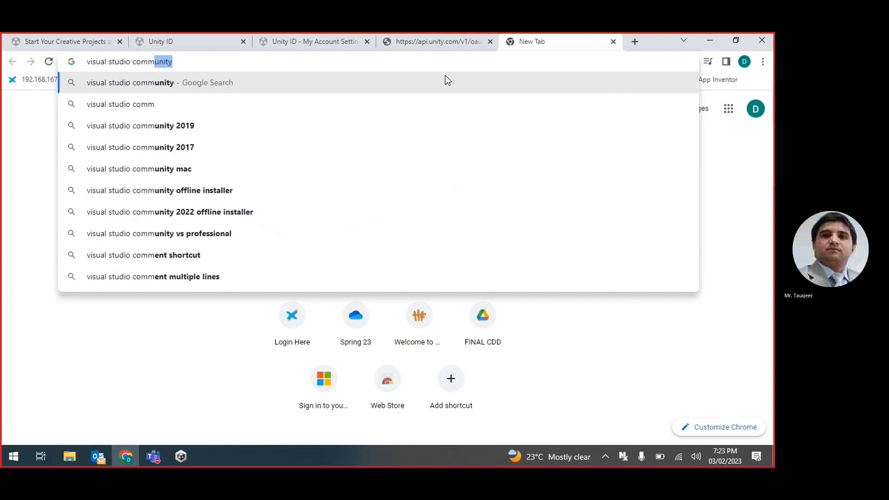
pyautogui.press('Return')
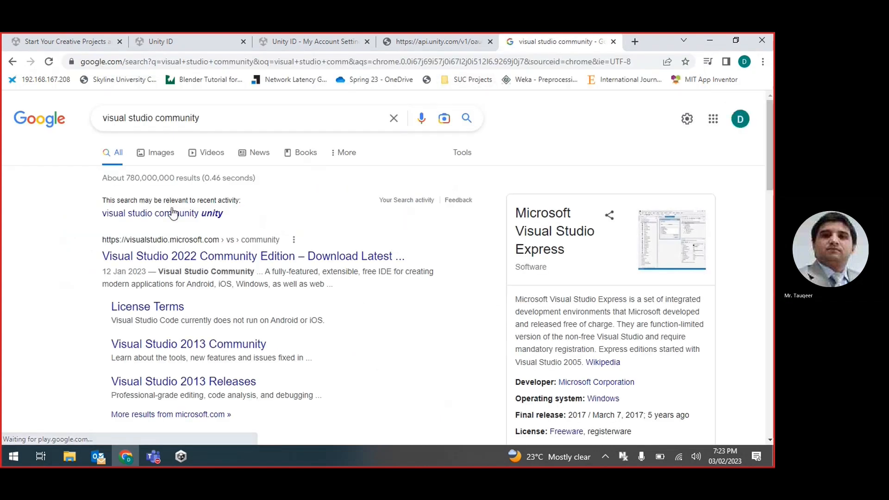
# Step: Open the Visual Studio 2022 Community Edition result and start downloading the free IDE
pyautogui.click(157, 259)
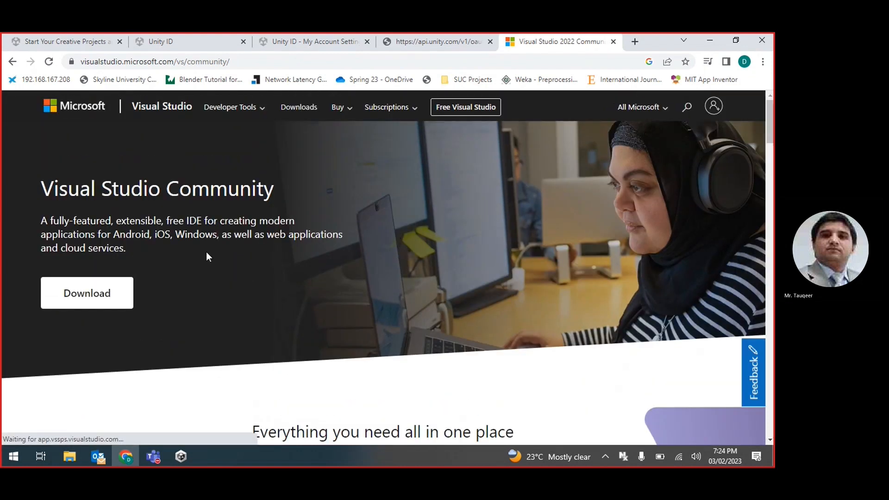
pyautogui.scroll(-5, 250, 254)
pyautogui.scroll(4, 251, 258)
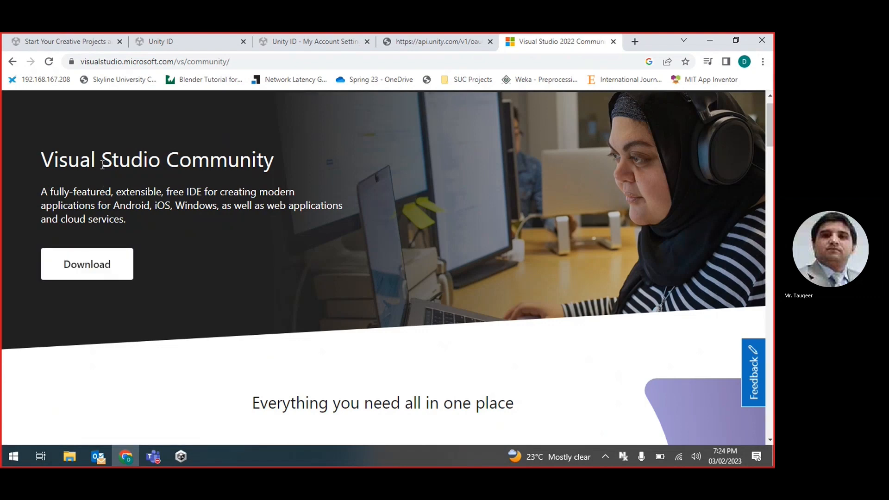
pyautogui.moveTo(45, 169); pyautogui.dragTo(257, 189)
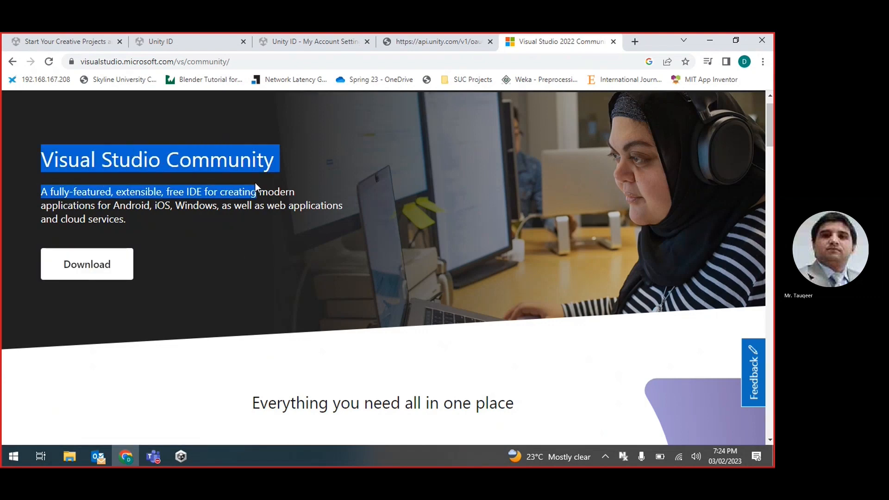
pyautogui.click(207, 212)
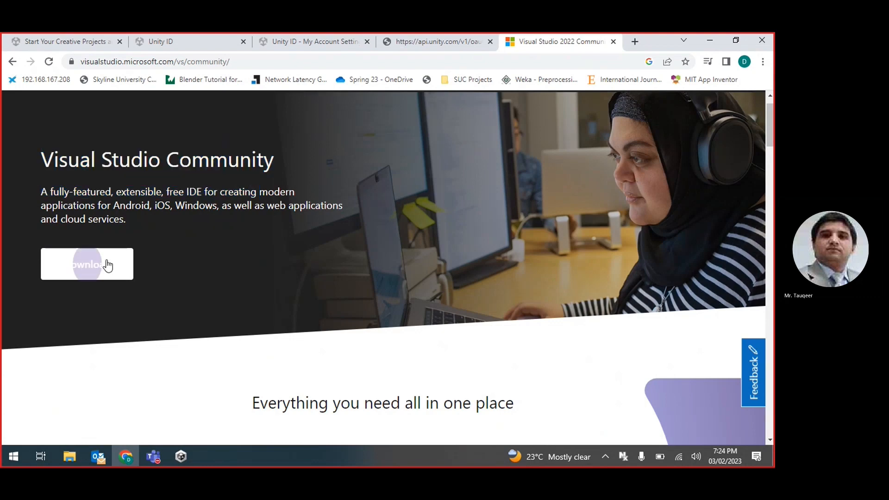
# Step: Check Unity Hub's 2021.3.18f1 install progress, then run the downloaded VisualStudioSetup.exe
pyautogui.click(90, 272)
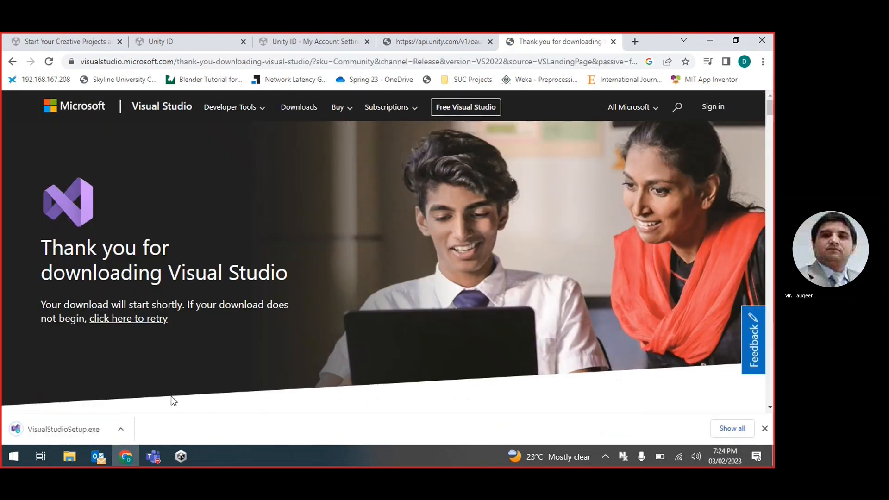
pyautogui.click(181, 457)
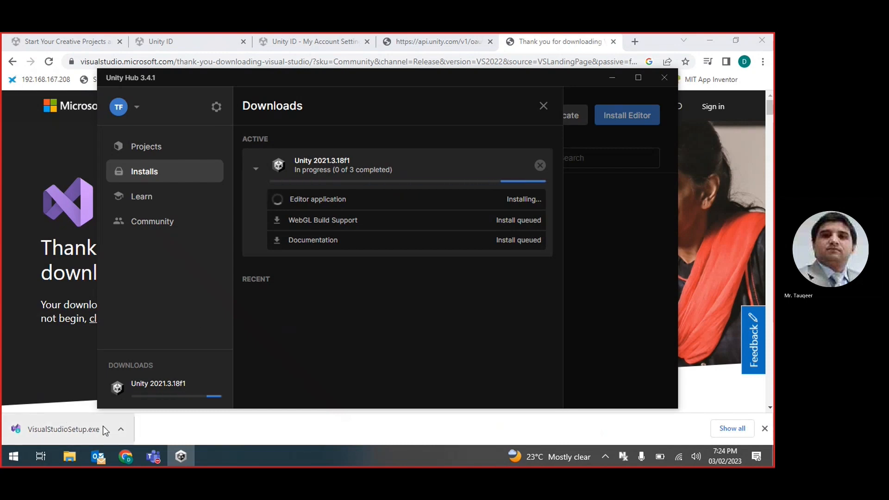
pyautogui.click(174, 424)
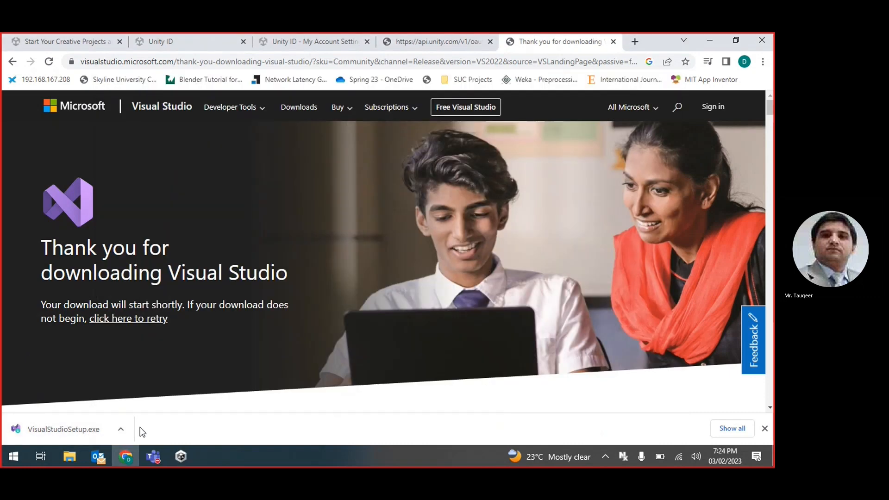
# Step: Accept the Visual Studio Installer terms and let it prepare while rearranging the Unity Hub and installer windows
pyautogui.click(77, 435)
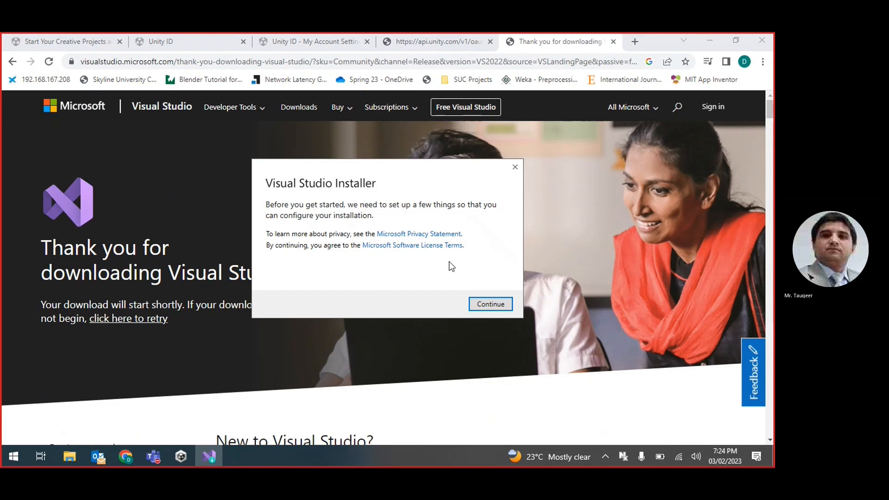
pyautogui.click(496, 304)
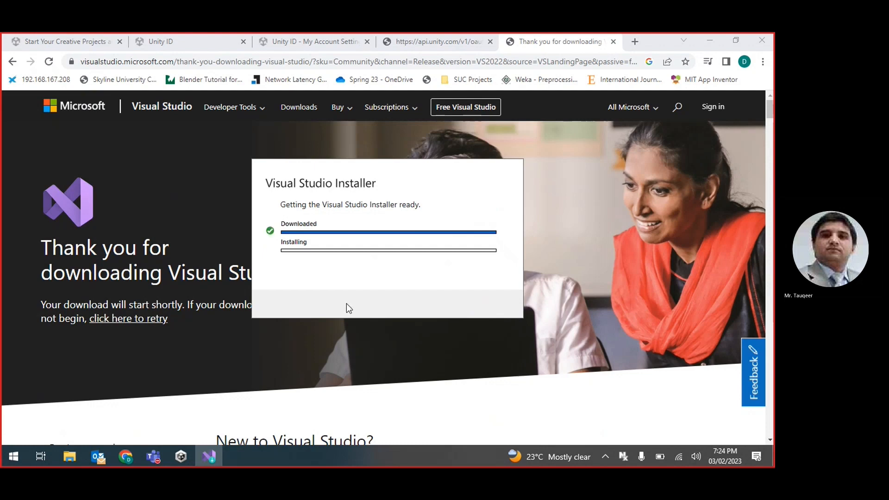
pyautogui.click(181, 458)
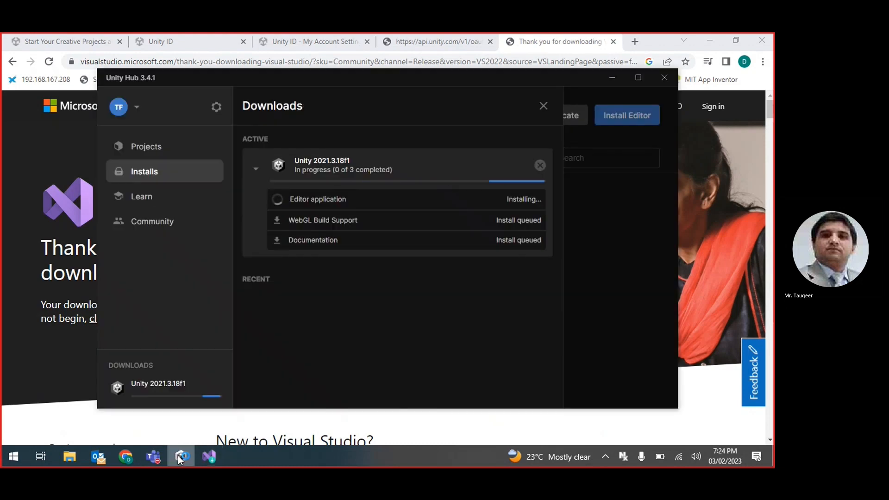
pyautogui.click(180, 458)
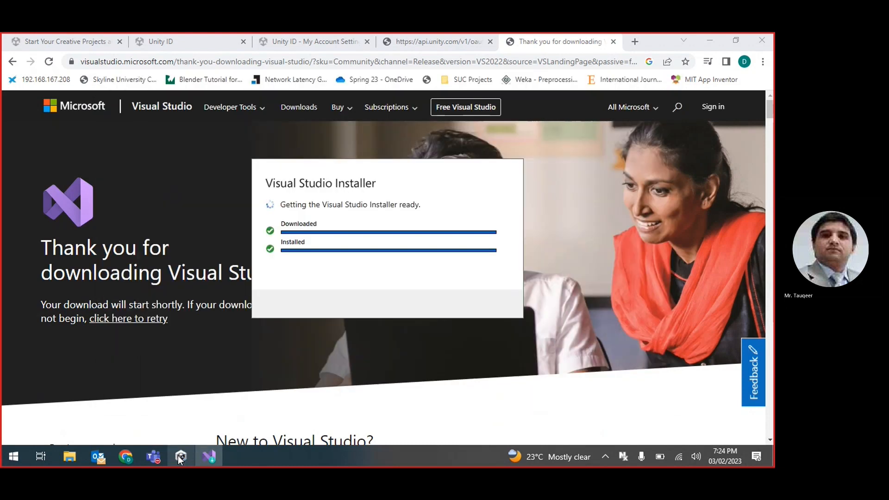
pyautogui.click(180, 458)
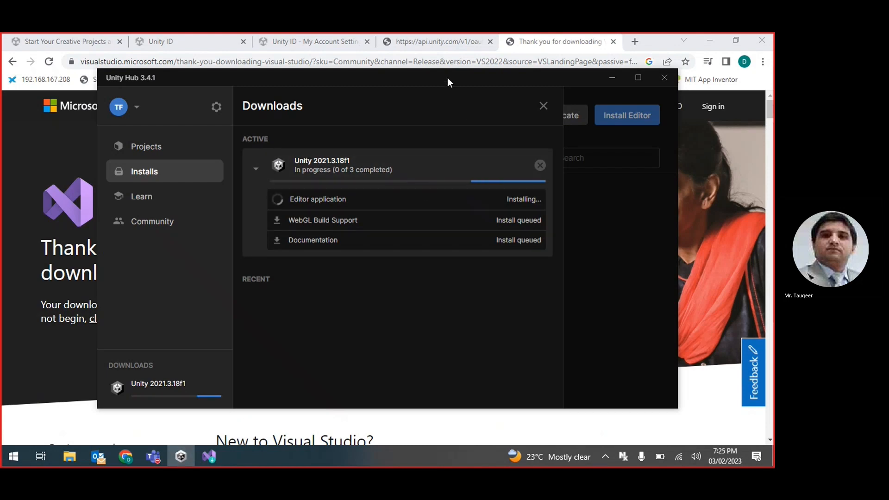
pyautogui.moveTo(448, 77); pyautogui.dragTo(584, 89)
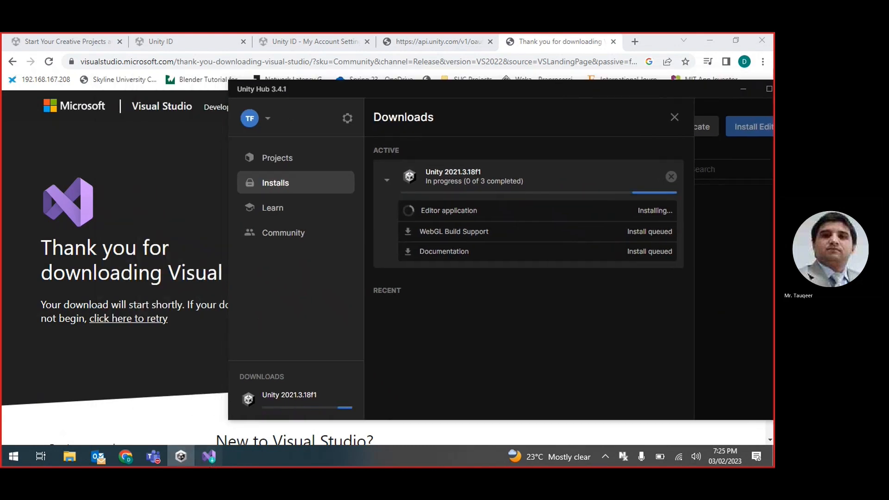
pyautogui.moveTo(385, 169); pyautogui.dragTo(210, 268)
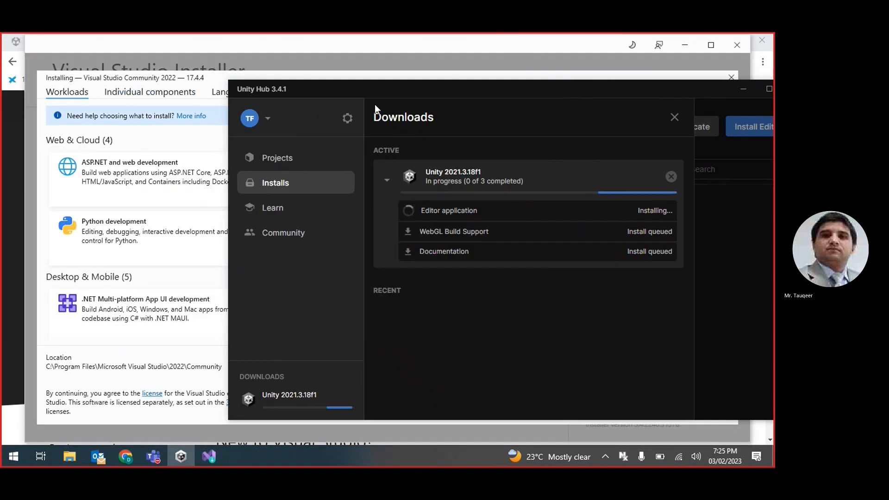
# Step: Tick the Python development, Universal Windows Platform development and Game development with Unity workloads
pyautogui.click(744, 90)
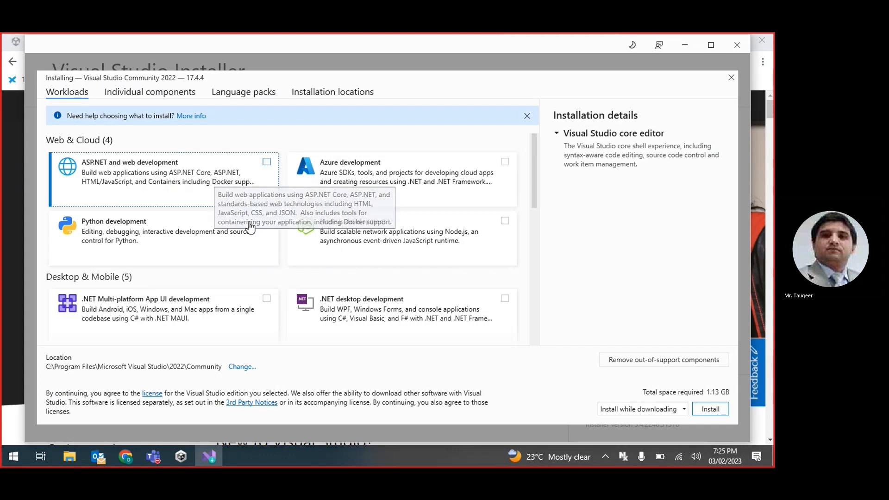
pyautogui.scroll(-8, 262, 246)
pyautogui.scroll(-1, 262, 246)
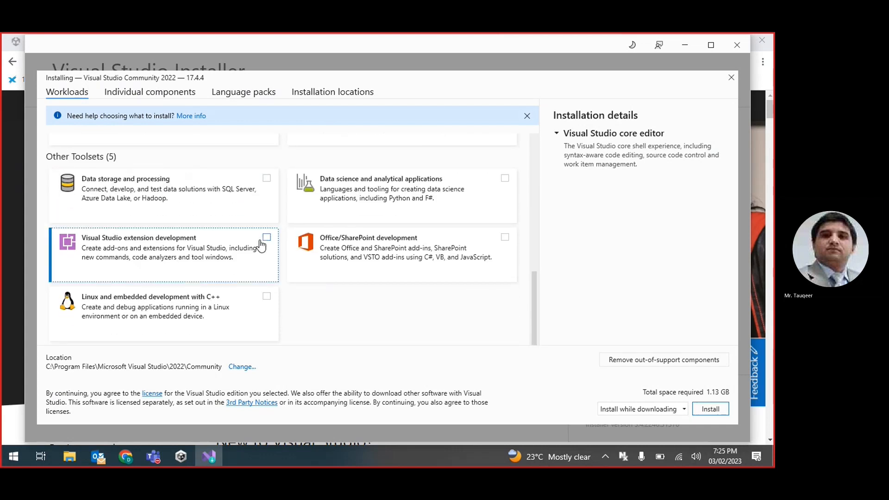
pyautogui.scroll(8, 390, 323)
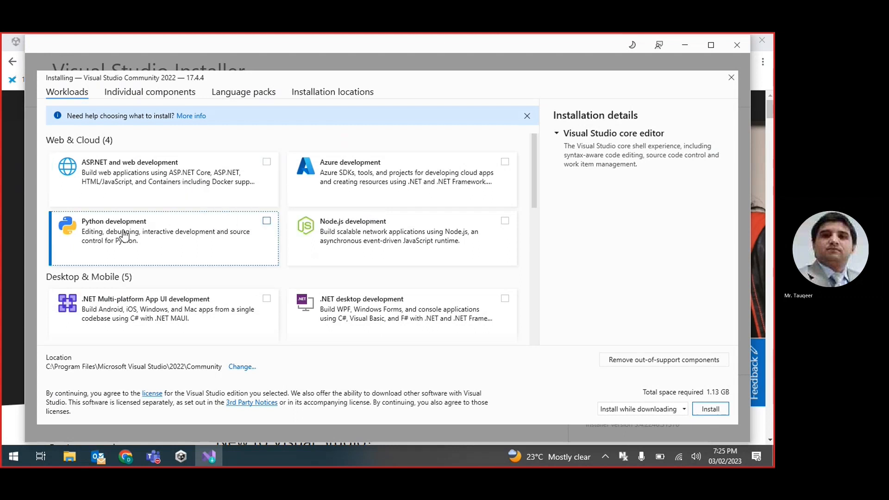
pyautogui.click(267, 222)
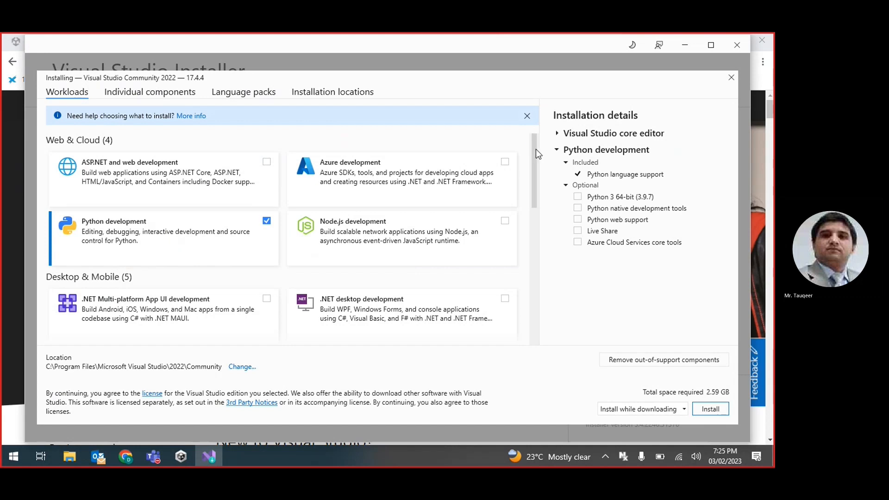
pyautogui.moveTo(533, 151); pyautogui.dragTo(534, 202)
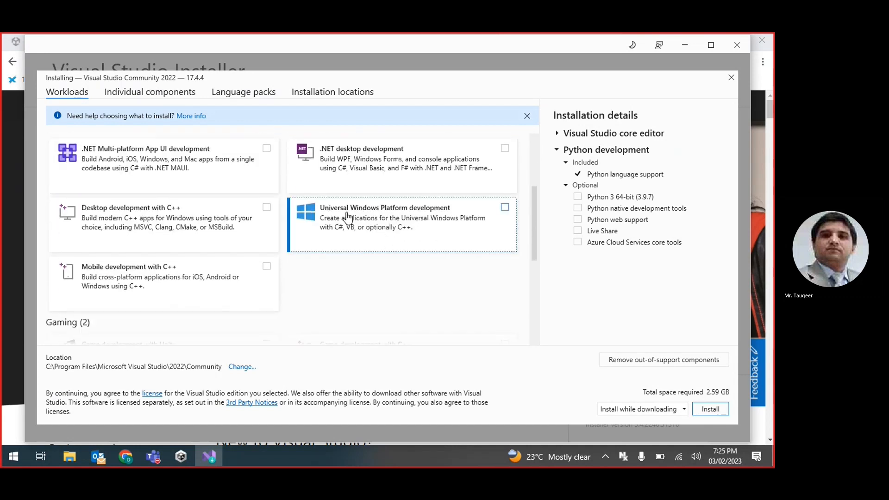
pyautogui.click(506, 208)
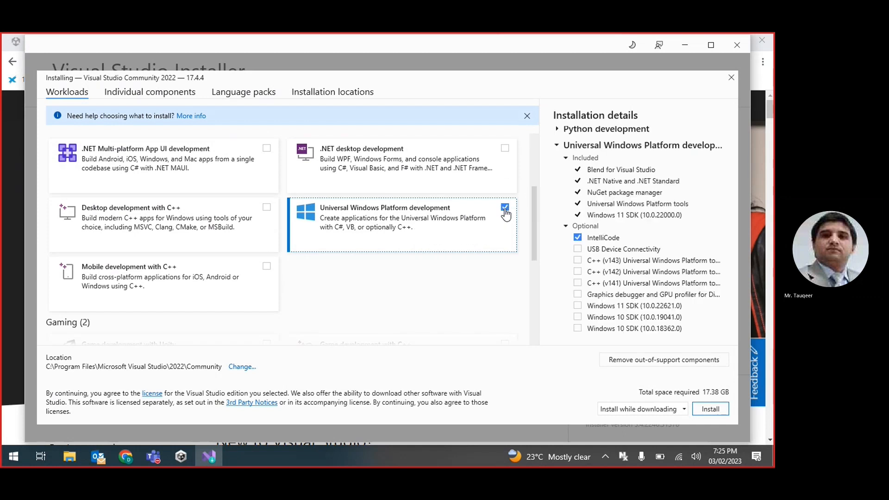
pyautogui.moveTo(536, 217); pyautogui.dragTo(536, 263)
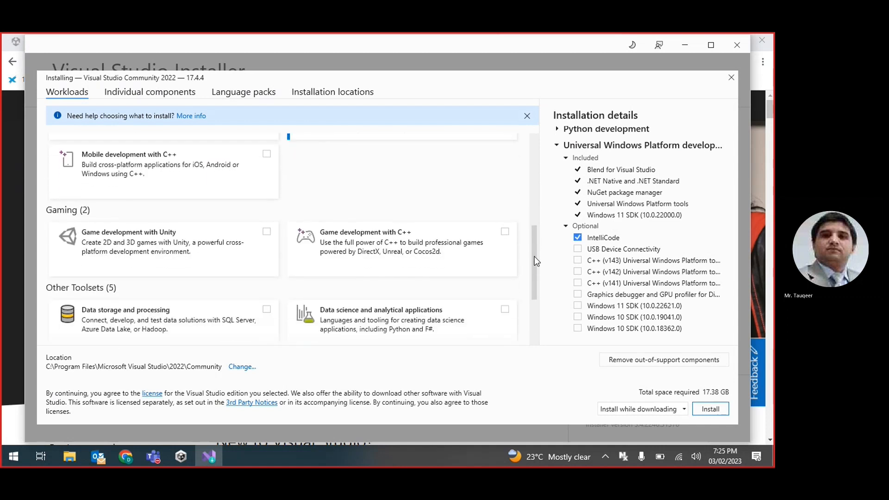
pyautogui.click(266, 232)
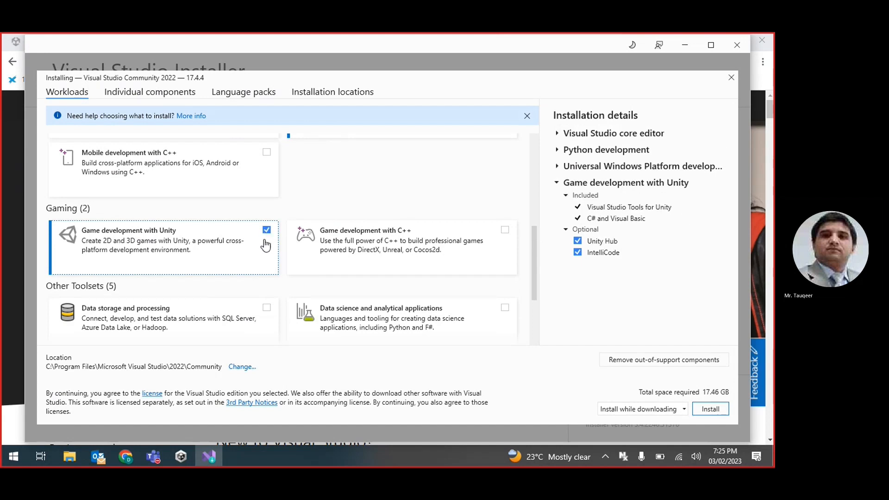
# Step: Untick Universal Windows Platform development, keep Game development with Unity, and install Visual Studio Community 2022
pyautogui.scroll(-3, 266, 262)
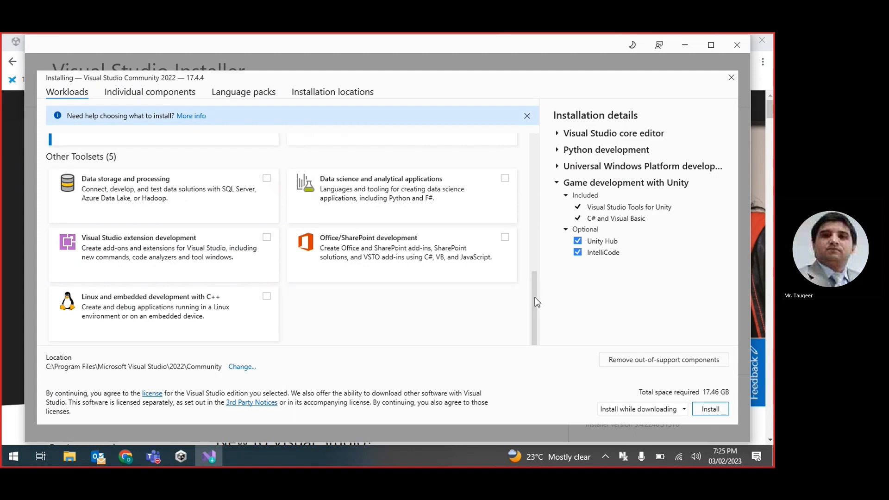
pyautogui.moveTo(535, 298)
pyautogui.mouseDown()
pyautogui.moveTo(558, 166)
pyautogui.moveTo(538, 307)
pyautogui.mouseUp()
pyautogui.moveTo(536, 294); pyautogui.dragTo(544, 216)
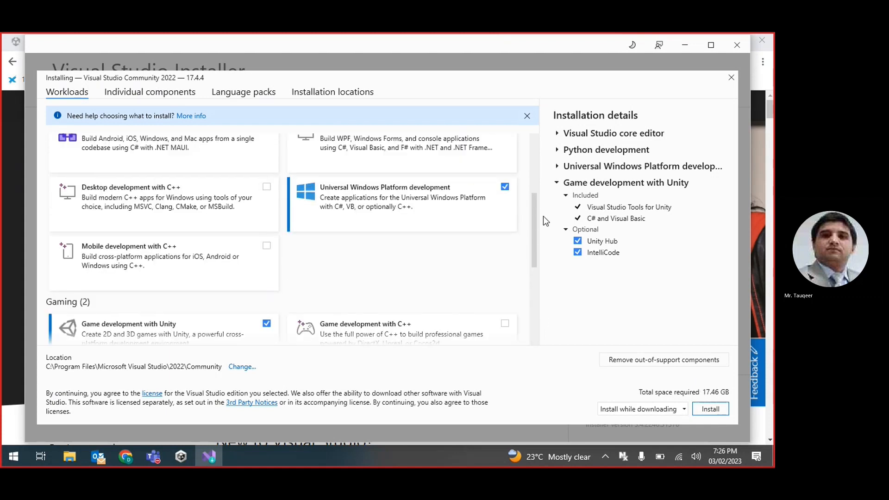
pyautogui.click(504, 187)
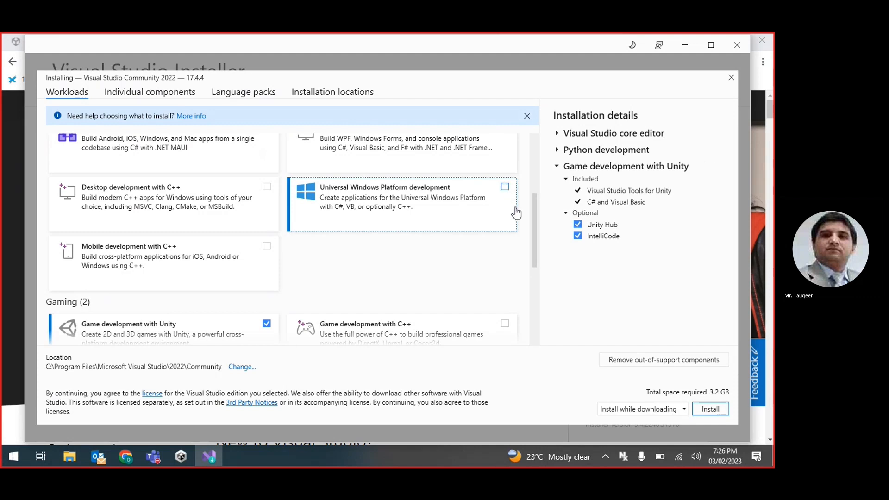
pyautogui.moveTo(536, 226); pyautogui.dragTo(552, 284)
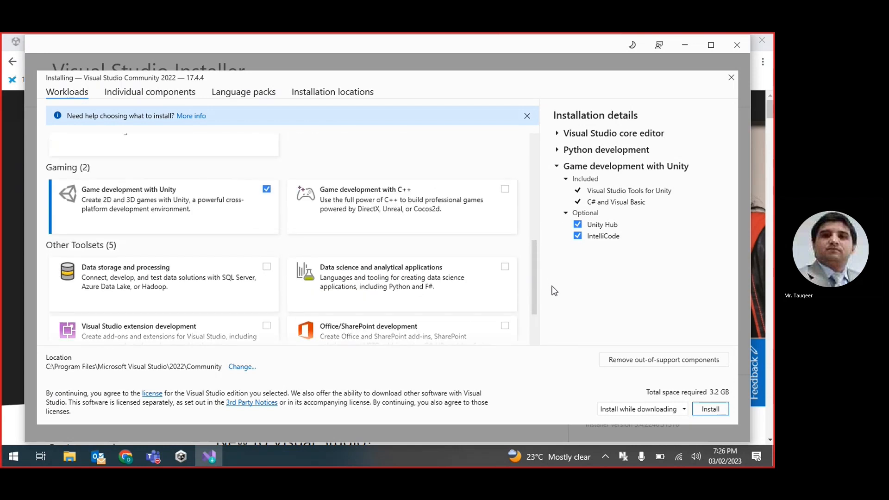
pyautogui.click(712, 410)
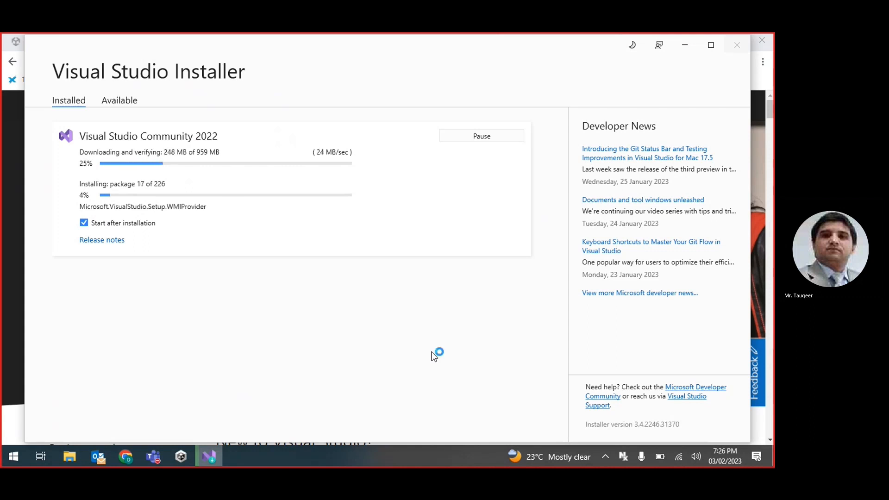
# Step: Check Unity Hub's editor download, move and minimize its window, then restore the installer at 71%
pyautogui.click(180, 457)
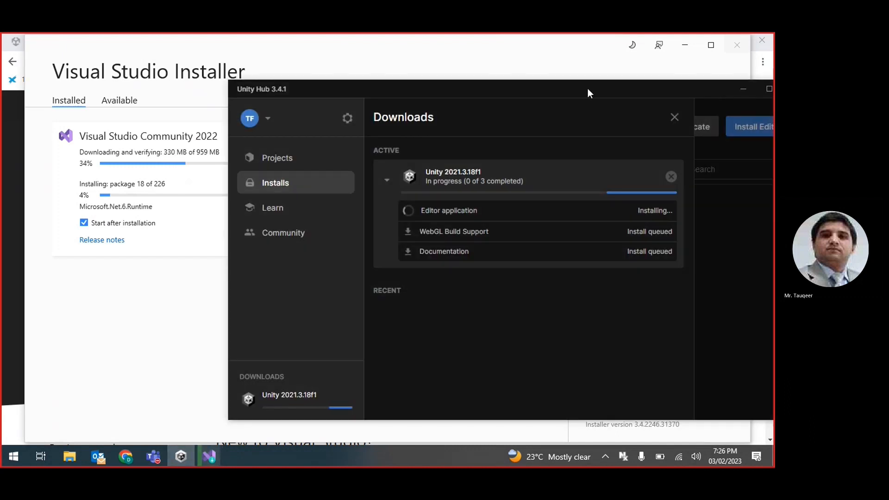
pyautogui.moveTo(588, 88); pyautogui.dragTo(495, 84)
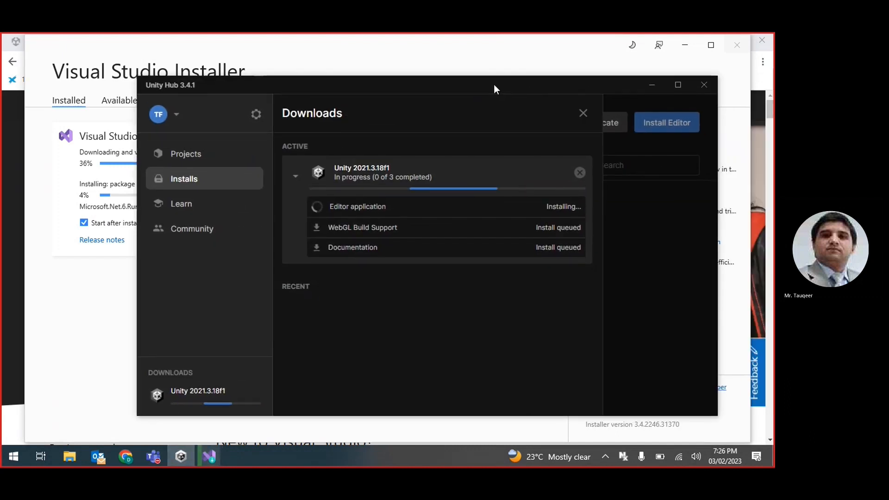
pyautogui.click(648, 83)
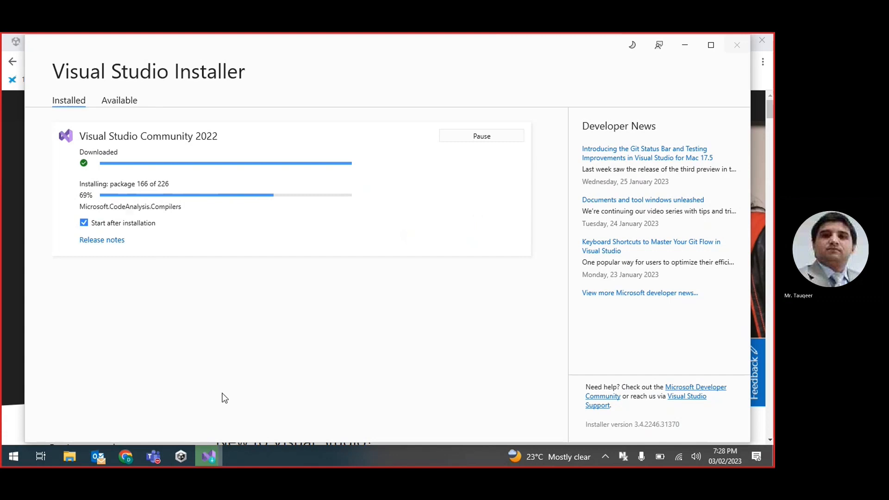
pyautogui.click(204, 460)
pyautogui.click(204, 460)
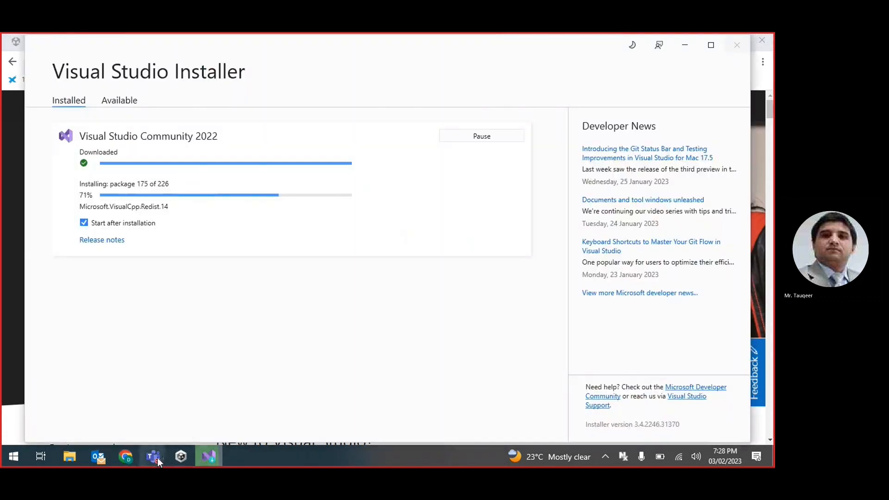
# Step: Check Unity Hub downloads: 2021.3.18f1 Editor installed, WebGL support and documentation still installing
pyautogui.click(180, 457)
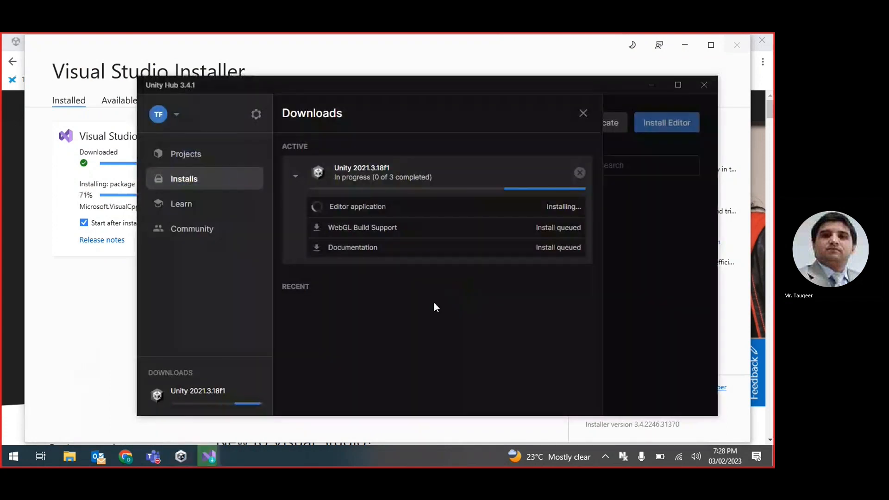
pyautogui.click(106, 319)
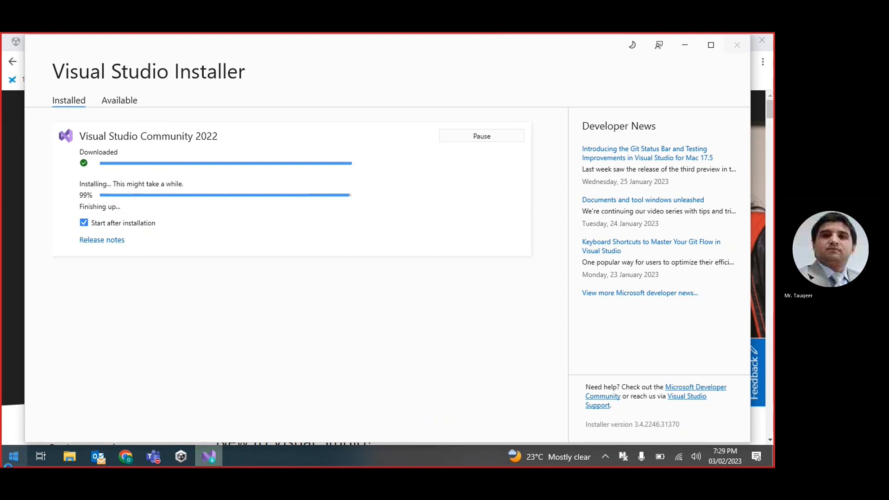
pyautogui.click(180, 459)
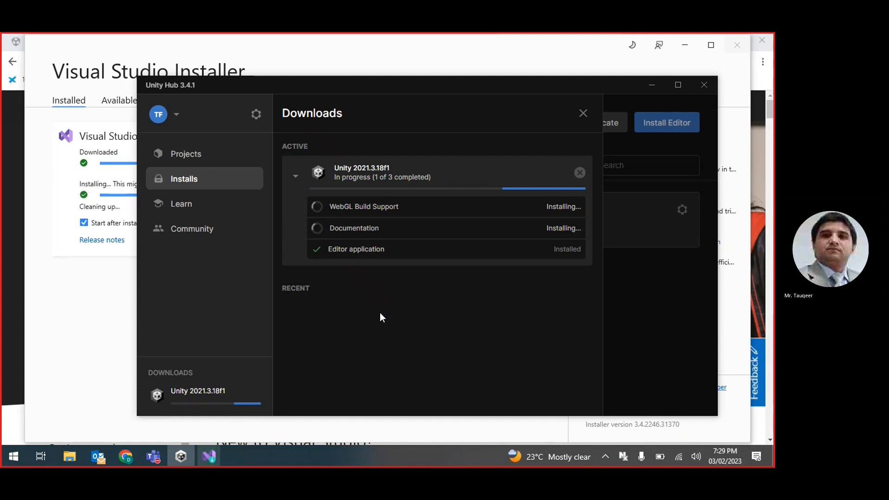
# Step: Dismiss the Visual Studio 2022 'Done installing' notice, close the installer, and open the Start menu
pyautogui.click(87, 294)
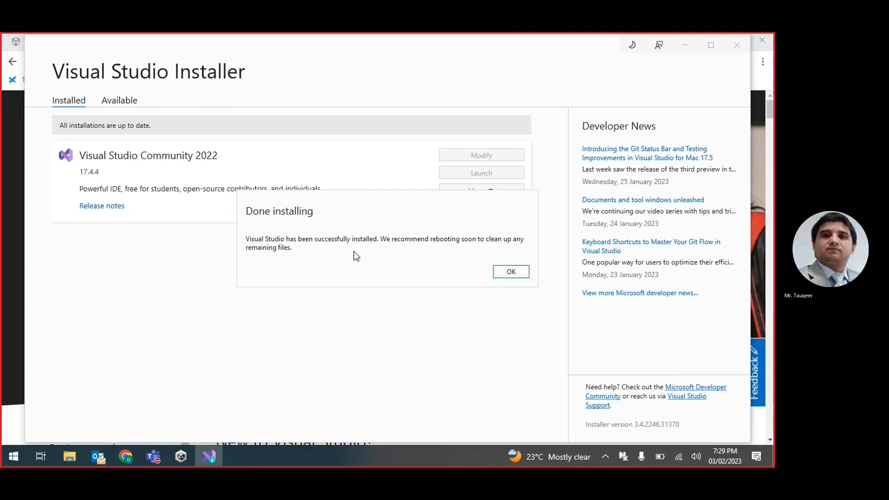
pyautogui.click(505, 271)
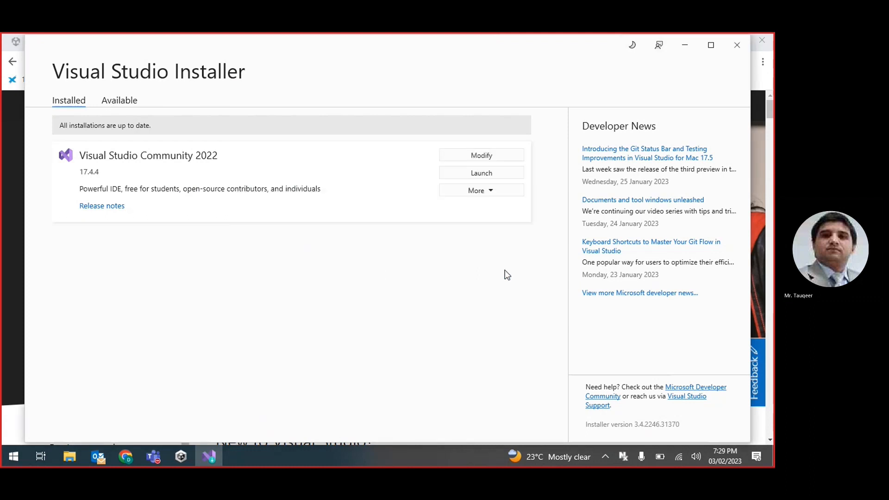
pyautogui.click(742, 46)
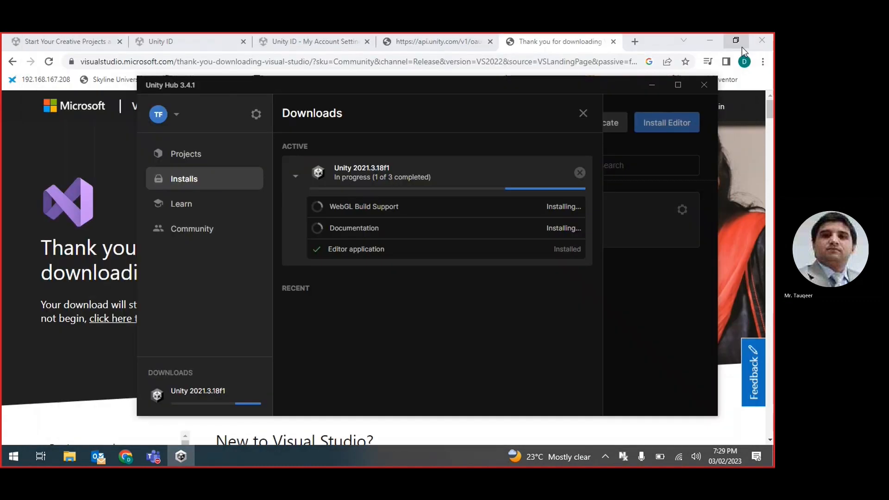
pyautogui.click(11, 458)
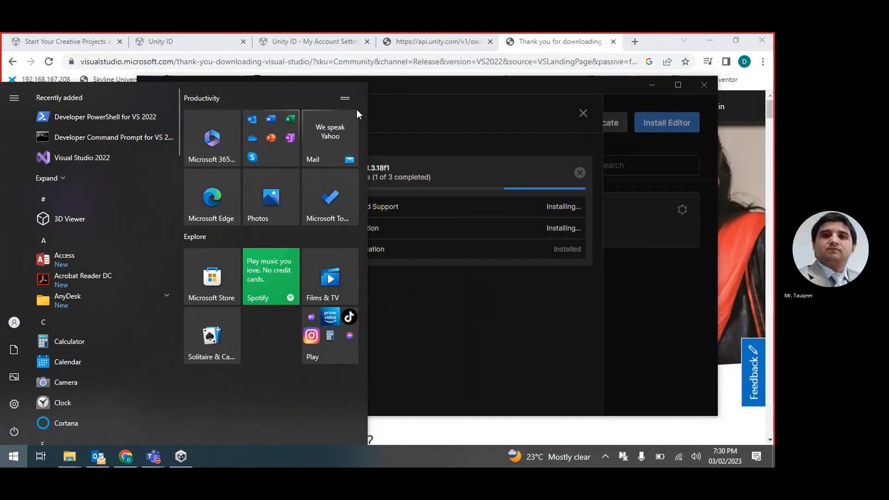
# Step: Close the Start menu, expand the Unity 2021.3.18f1 download's components, and return to Installs
pyautogui.click(480, 110)
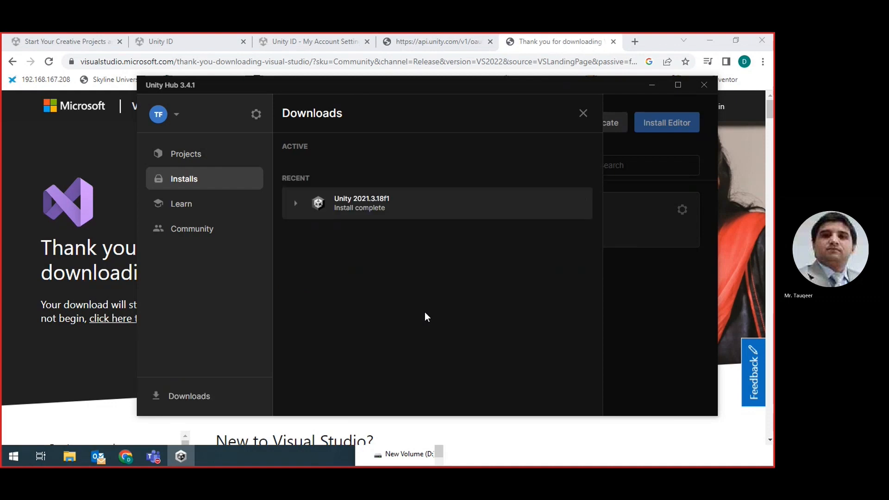
pyautogui.click(296, 203)
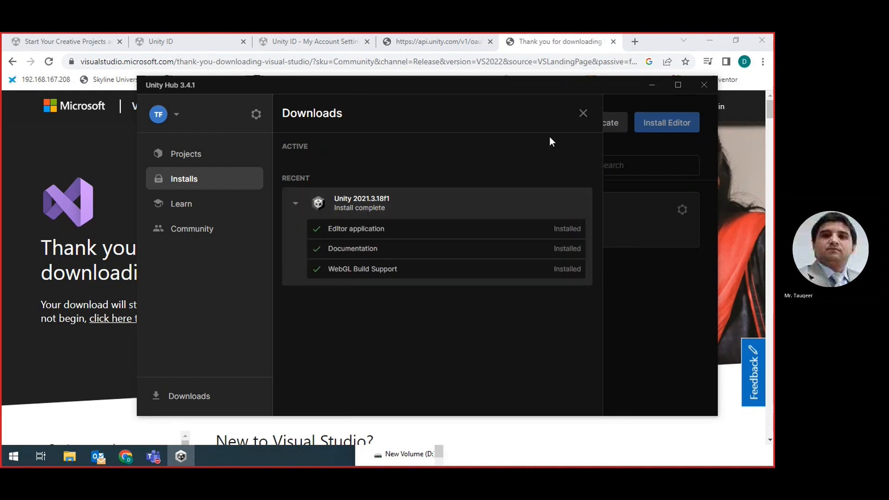
pyautogui.click(583, 113)
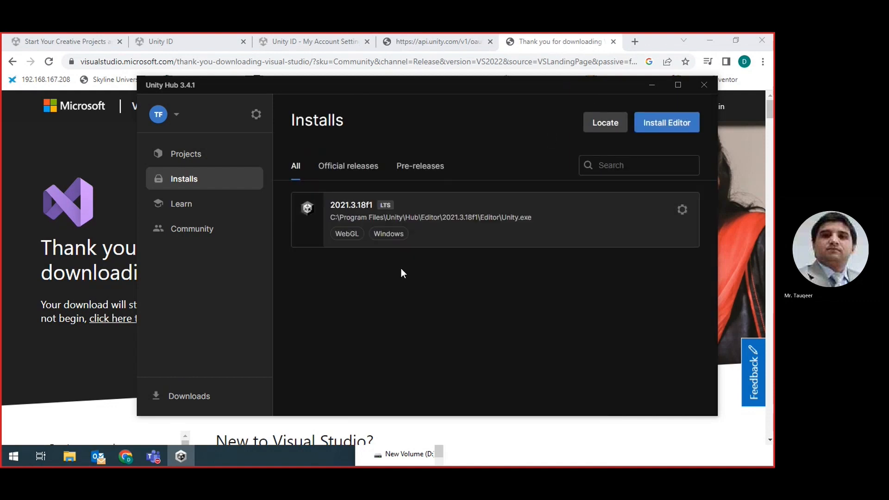
# Step: Bring up the module list for the Unity 2021.3.18f1 install
pyautogui.click(682, 209)
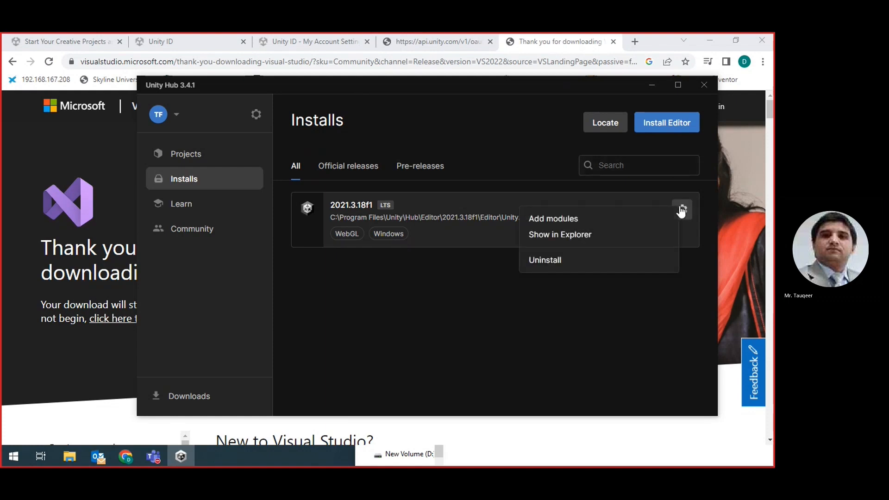
pyautogui.click(570, 218)
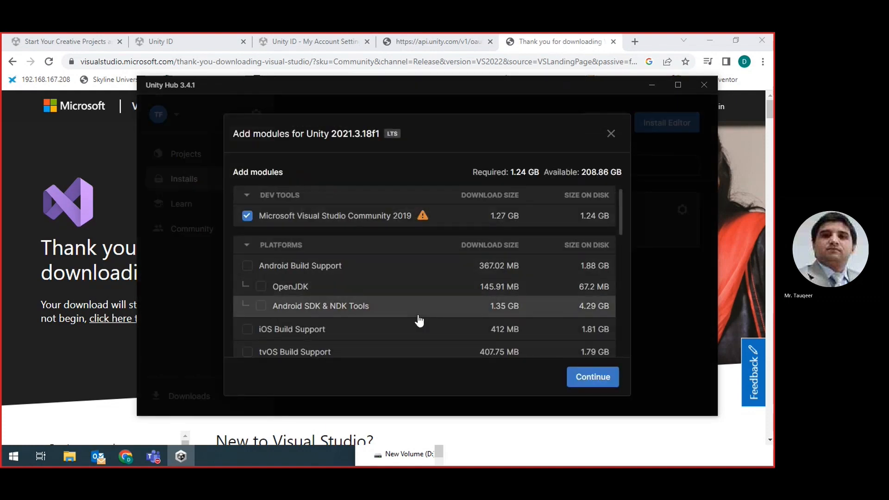
pyautogui.scroll(-2, 332, 309)
pyautogui.scroll(-3, 333, 310)
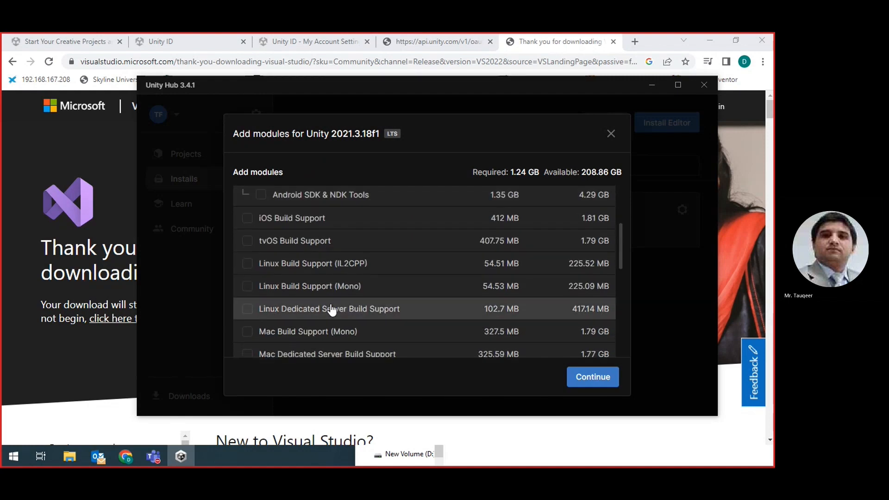
pyautogui.scroll(-4, 332, 309)
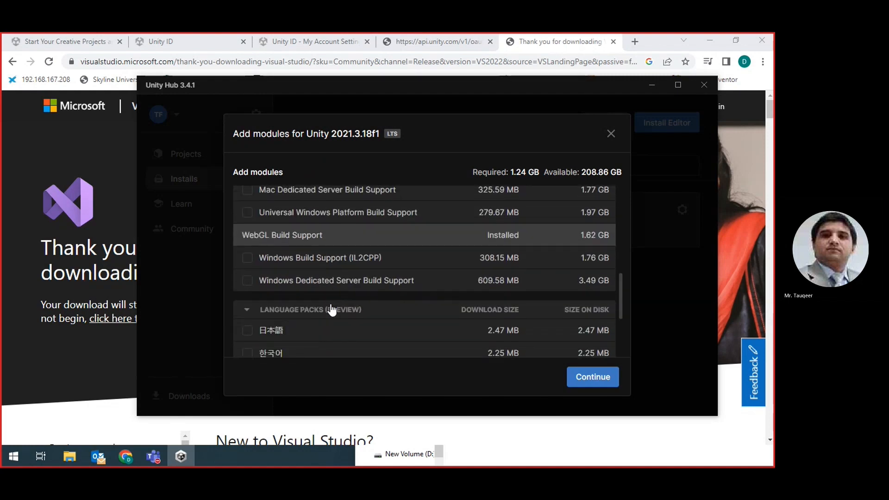
# Step: Select Windows Build Support (IL2CPP) and Universal Windows Platform Build Support
pyautogui.click(248, 255)
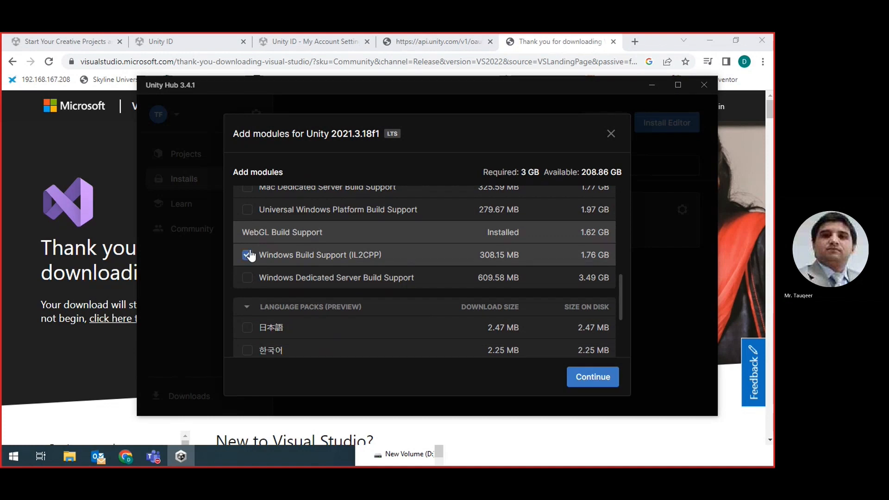
pyautogui.scroll(1, 353, 280)
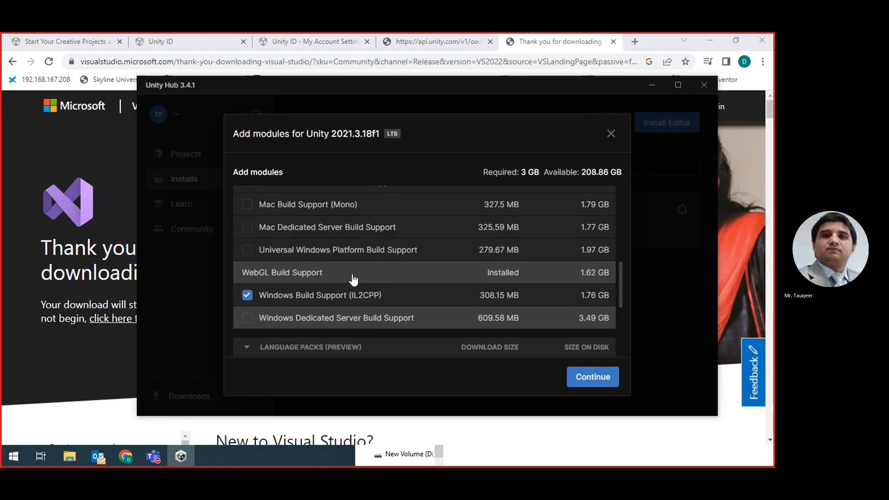
pyautogui.click(248, 252)
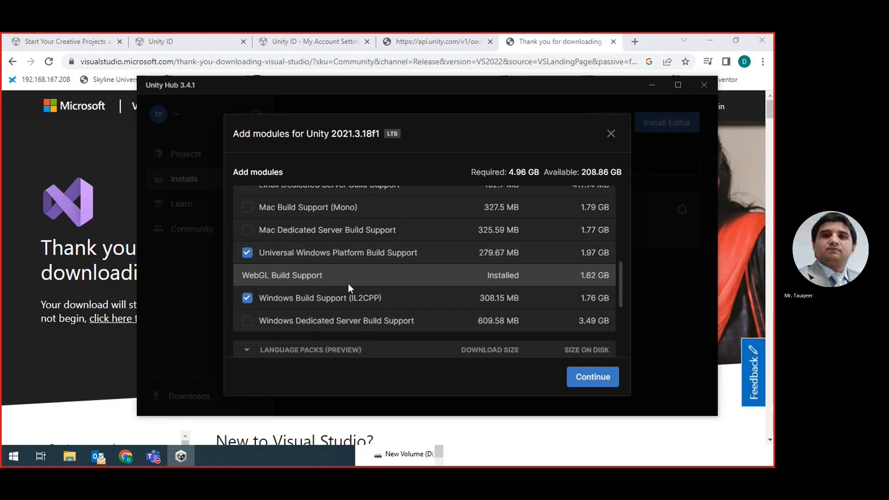
pyautogui.scroll(-3, 349, 284)
pyautogui.scroll(2, 348, 283)
pyautogui.scroll(-1, 349, 284)
pyautogui.scroll(5, 349, 283)
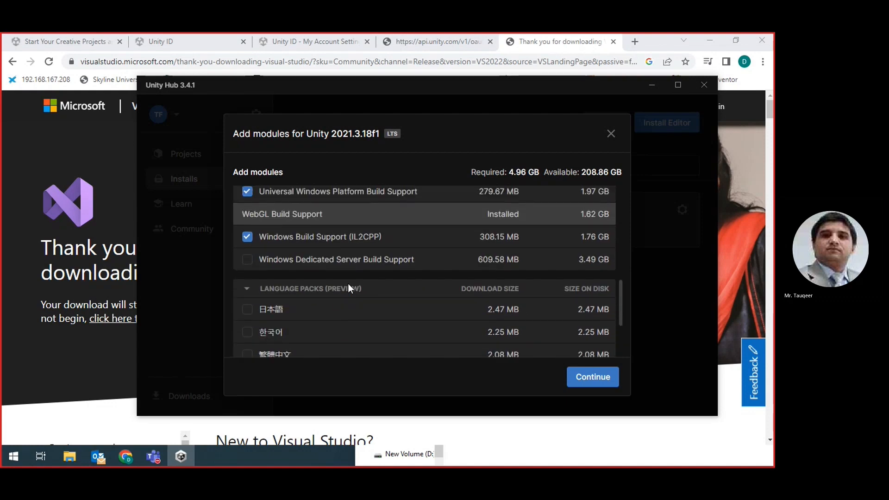
pyautogui.scroll(1, 350, 290)
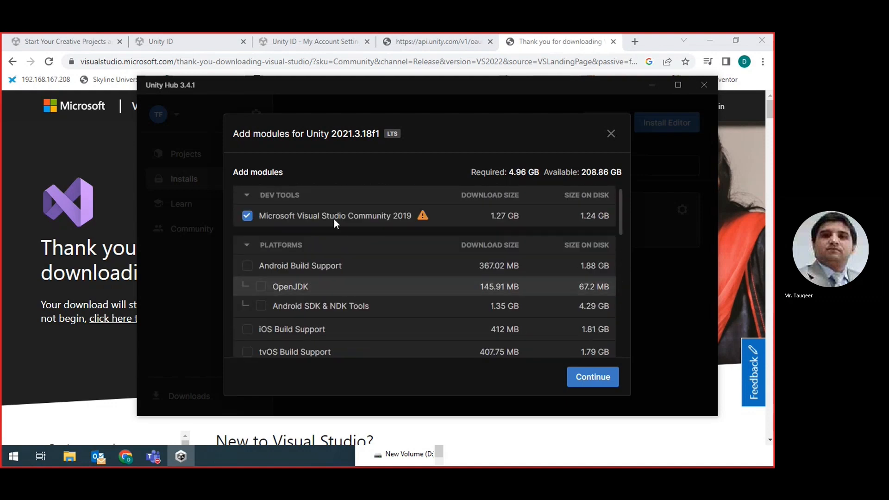
# Step: Exclude Microsoft Visual Studio Community 2019 and start installing the chosen modules
pyautogui.click(248, 220)
pyautogui.scroll(-3, 371, 231)
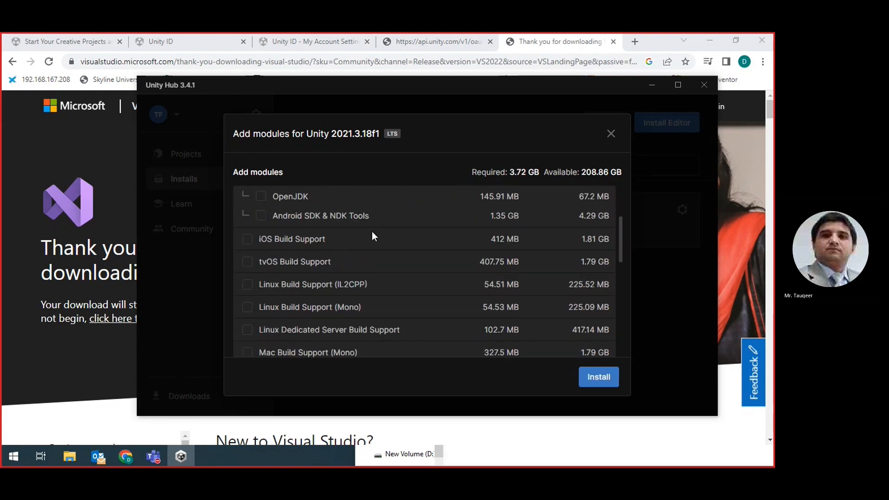
pyautogui.scroll(-2, 372, 232)
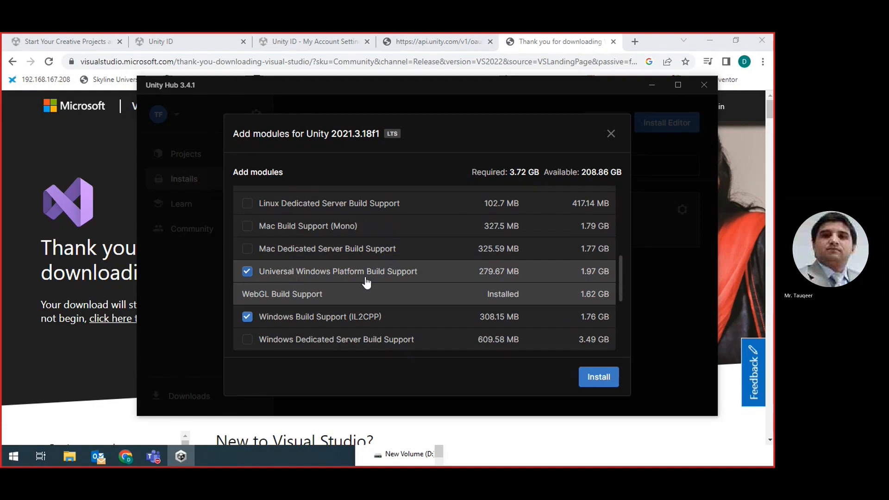
pyautogui.scroll(-2, 402, 278)
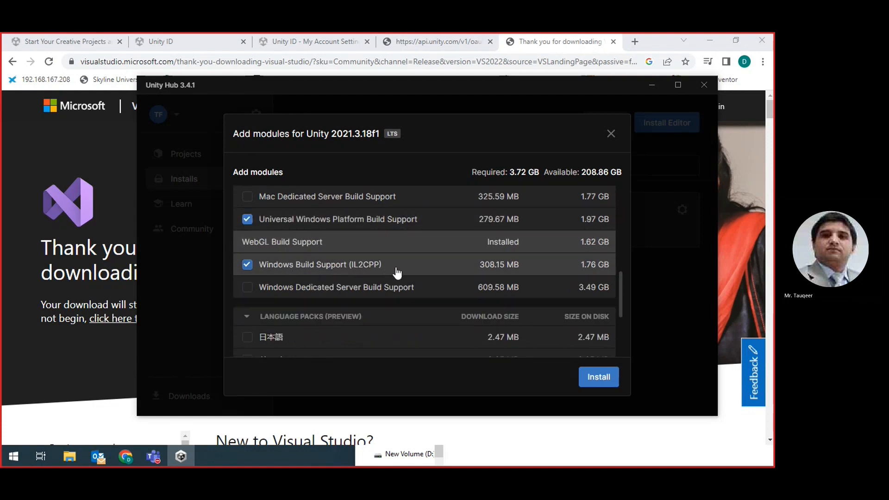
pyautogui.scroll(-4, 415, 290)
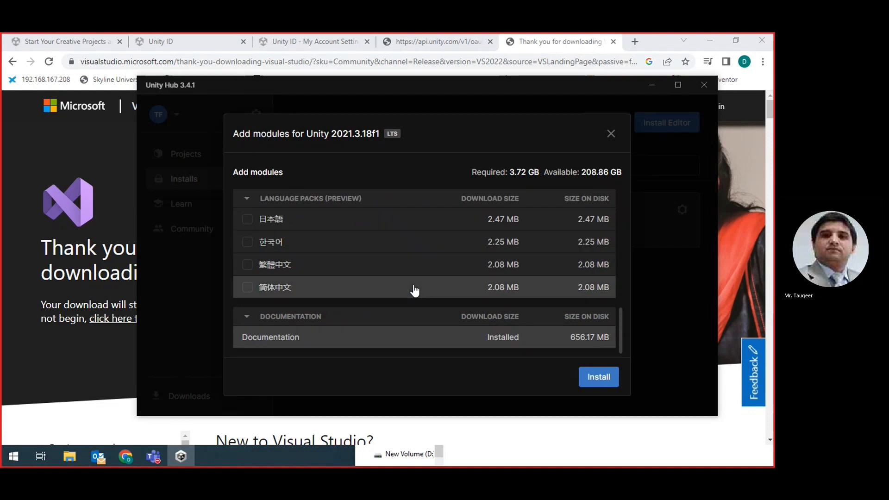
pyautogui.click(601, 378)
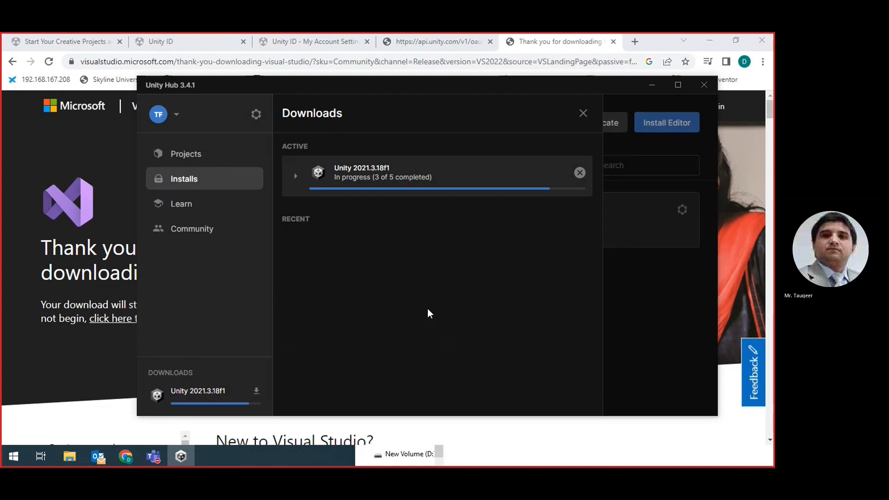
# Step: Let the 2021.3.18f1 download finish, confirm UWP, WebGL and Windows components, then close Downloads
pyautogui.click(297, 178)
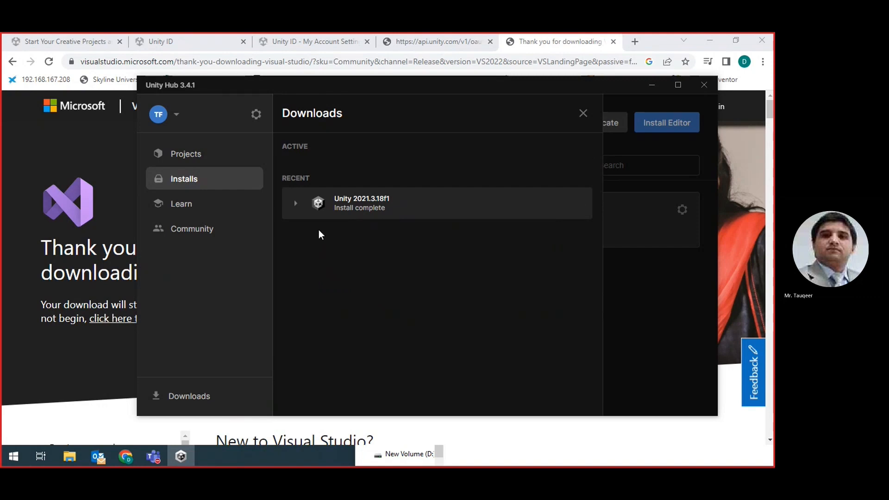
pyautogui.click(295, 204)
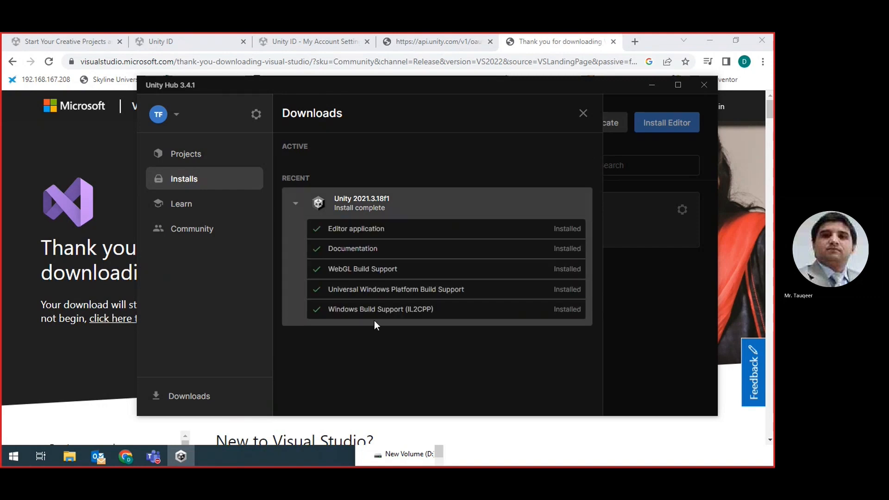
pyautogui.click(584, 113)
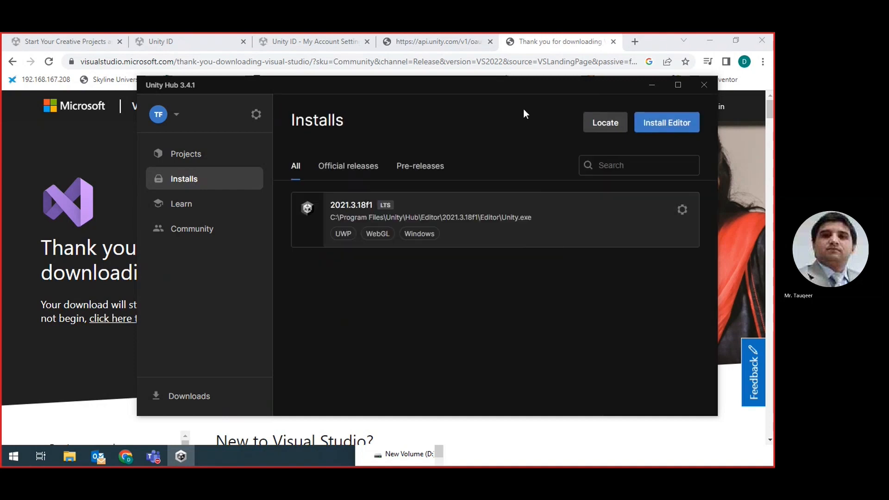
# Step: Start a new project and pick the empty 3D template from All templates
pyautogui.click(187, 154)
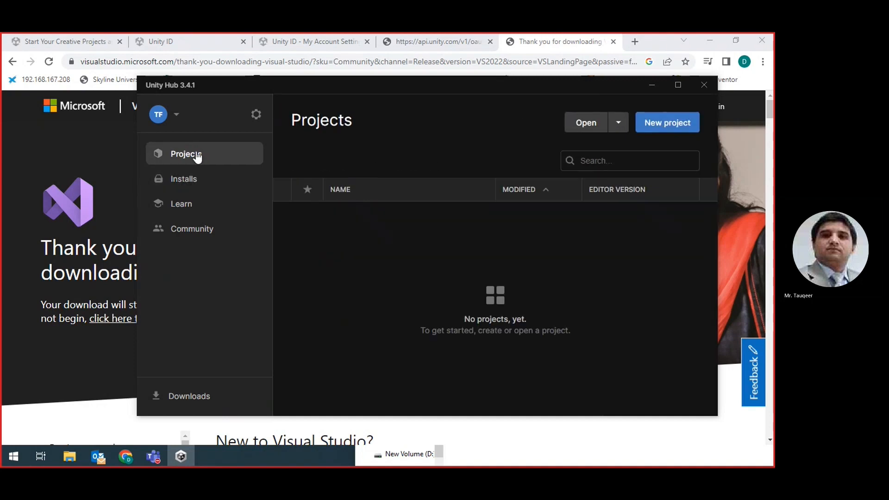
pyautogui.click(666, 123)
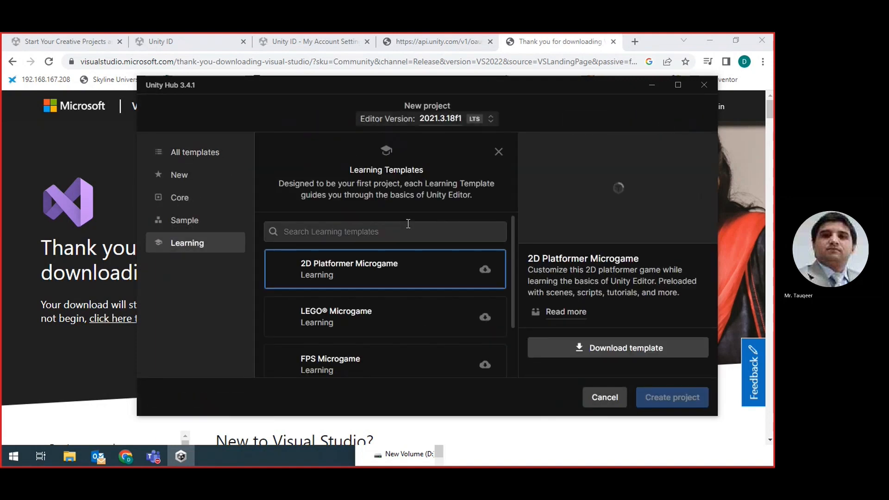
pyautogui.scroll(-2, 378, 288)
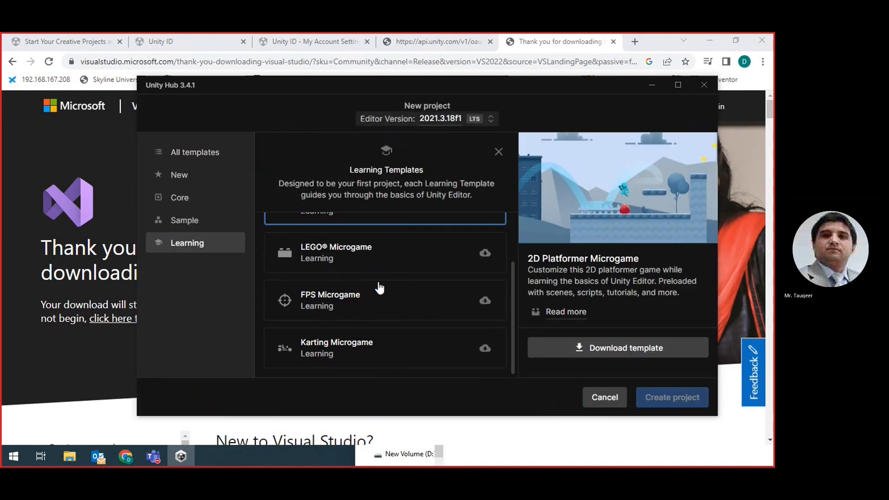
pyautogui.scroll(2, 379, 288)
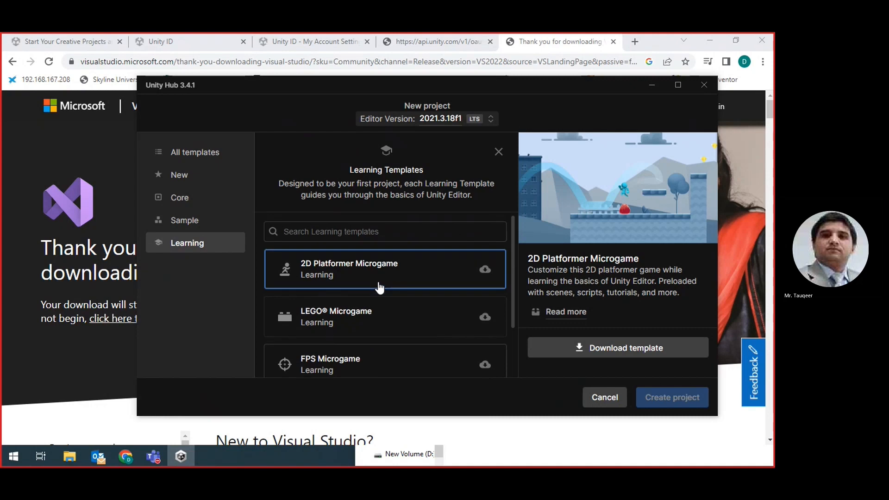
pyautogui.scroll(-2, 407, 333)
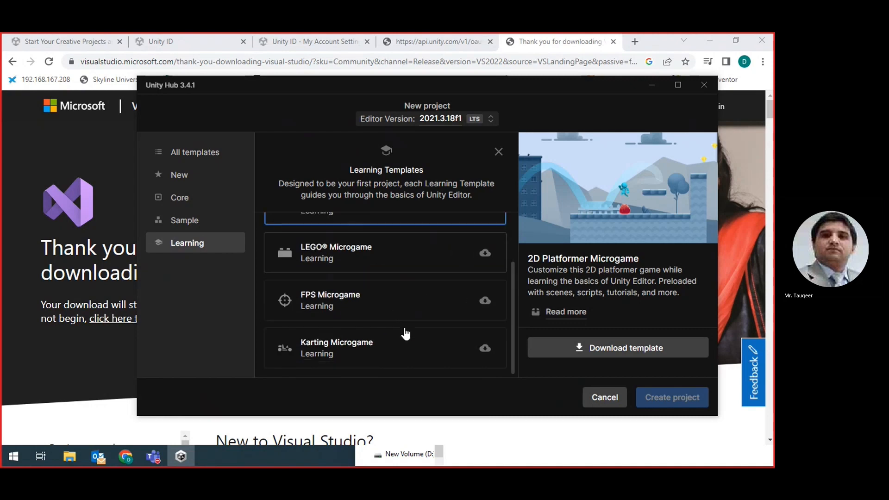
pyautogui.click(187, 180)
pyautogui.click(289, 192)
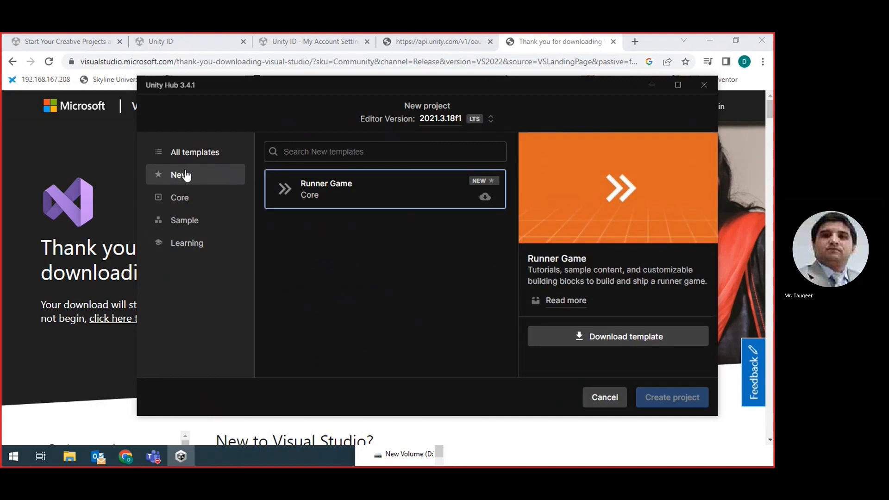
pyautogui.click(192, 157)
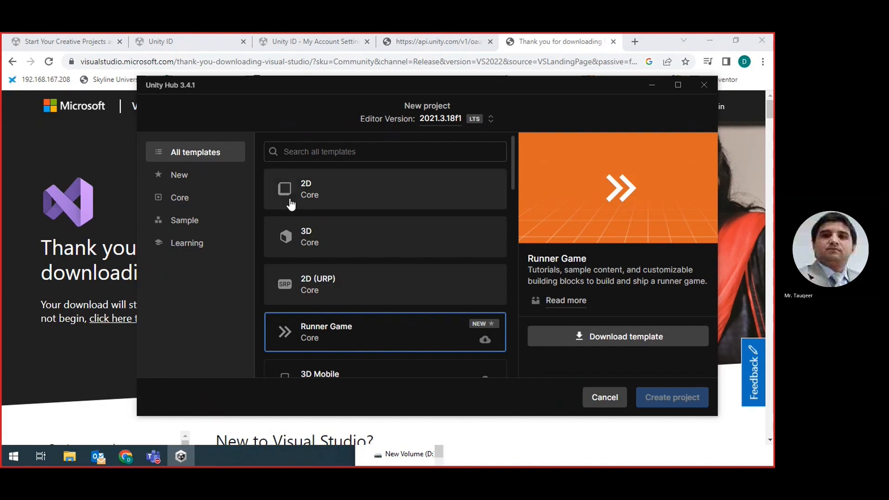
pyautogui.click(318, 244)
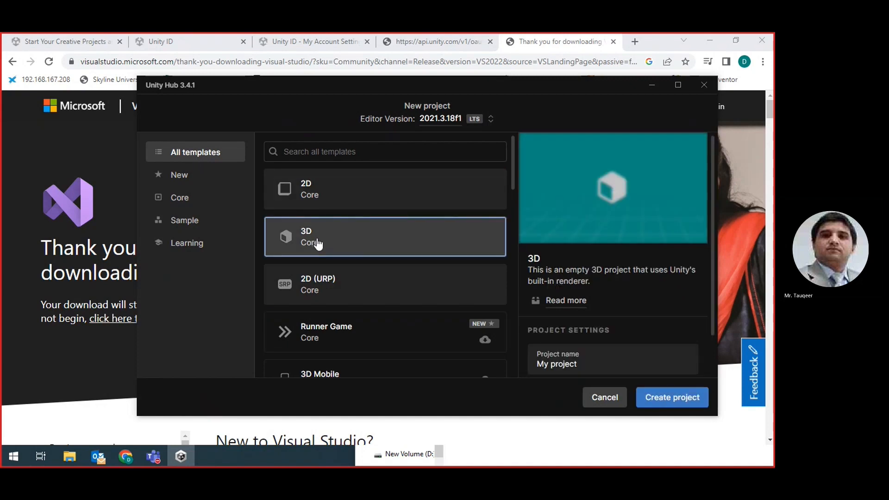
# Step: Name the project TestProject and create it
pyautogui.moveTo(589, 366); pyautogui.dragTo(511, 366)
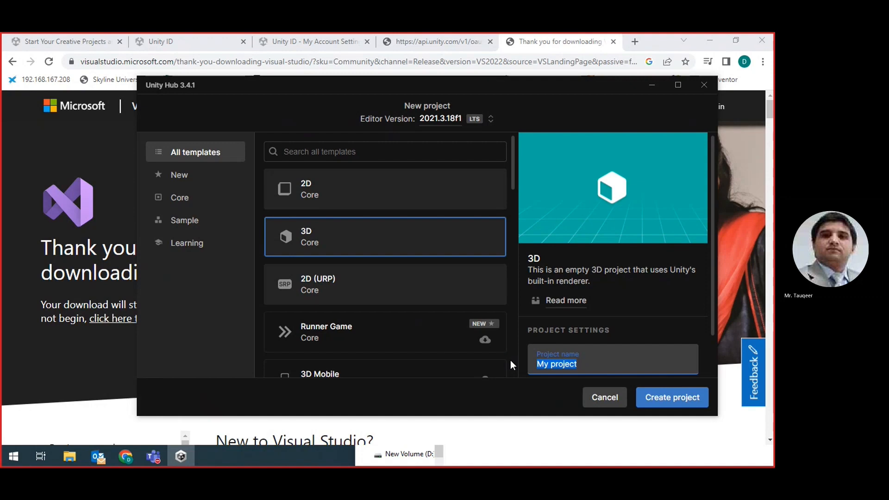
pyautogui.write('TestProject')
pyautogui.click(672, 401)
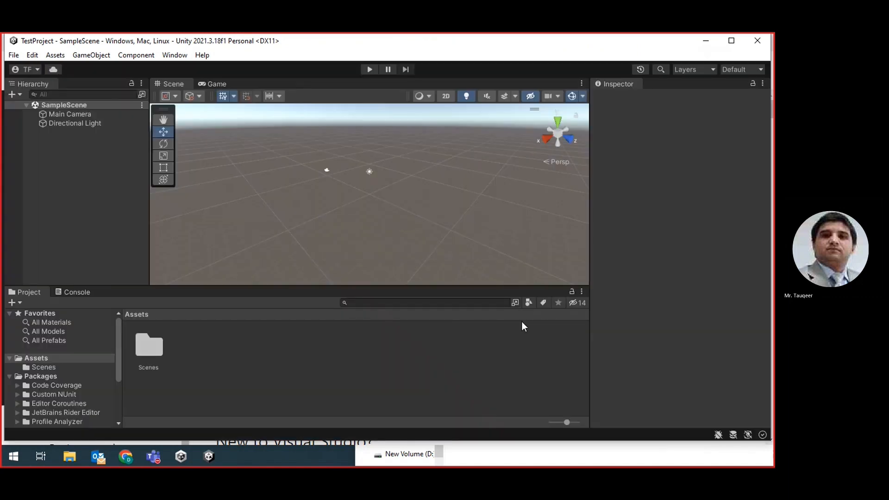
# Step: Run TestProject's SampleScene in Play mode and stop it, doing this twice
pyautogui.click(371, 69)
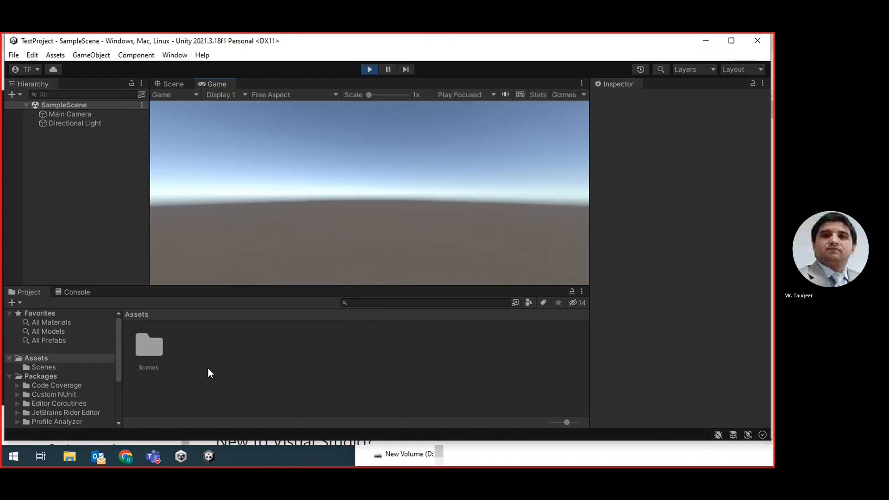
pyautogui.click(370, 70)
pyautogui.click(370, 70)
pyautogui.click(369, 70)
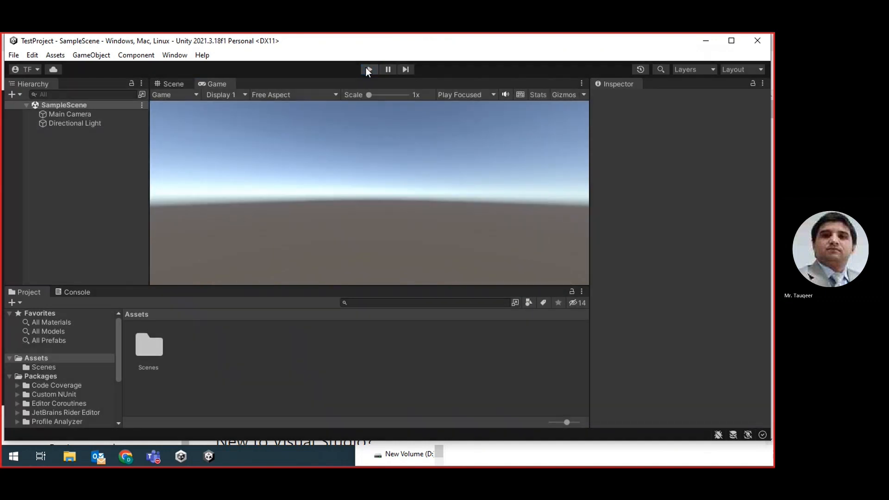